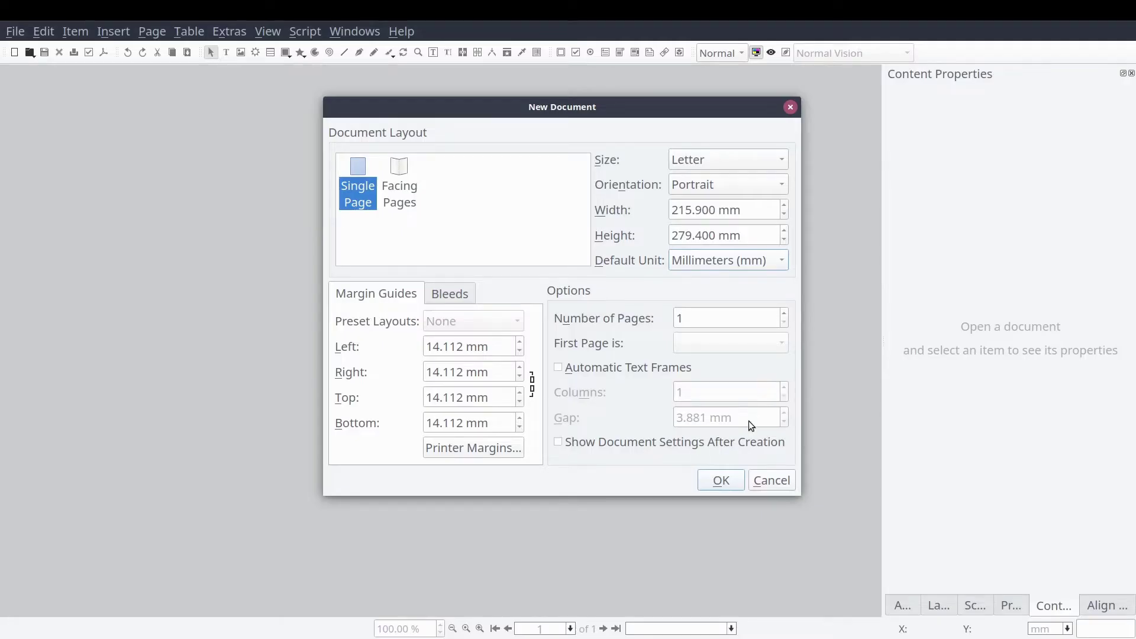
Create a 5-page Letter portrait document with single-page layout
left_click(783, 313)
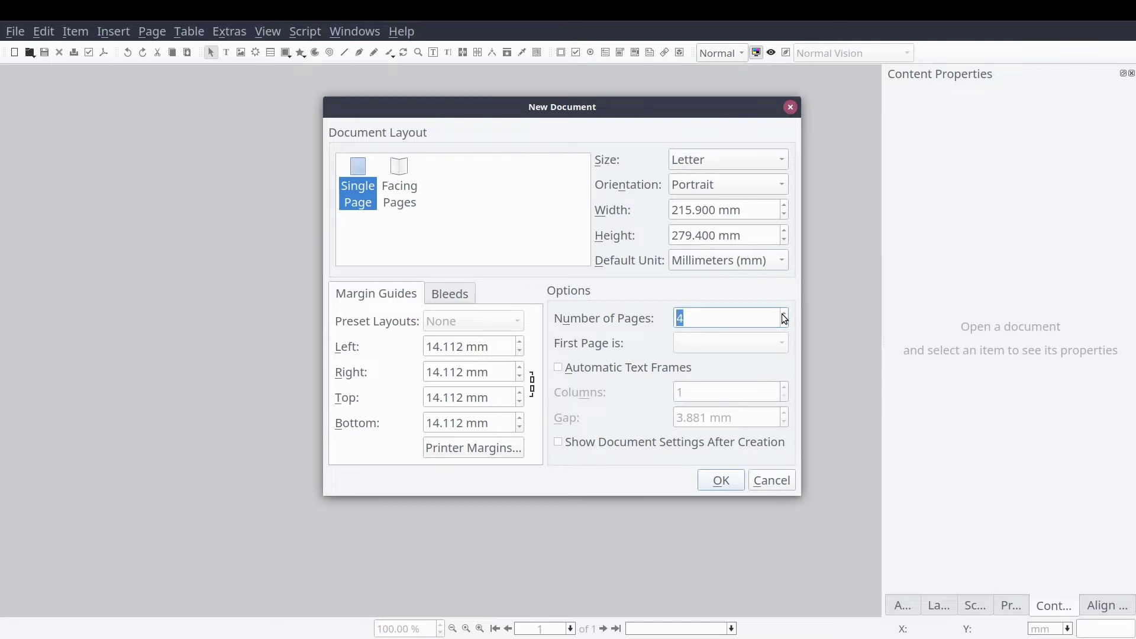
left_click(710, 484)
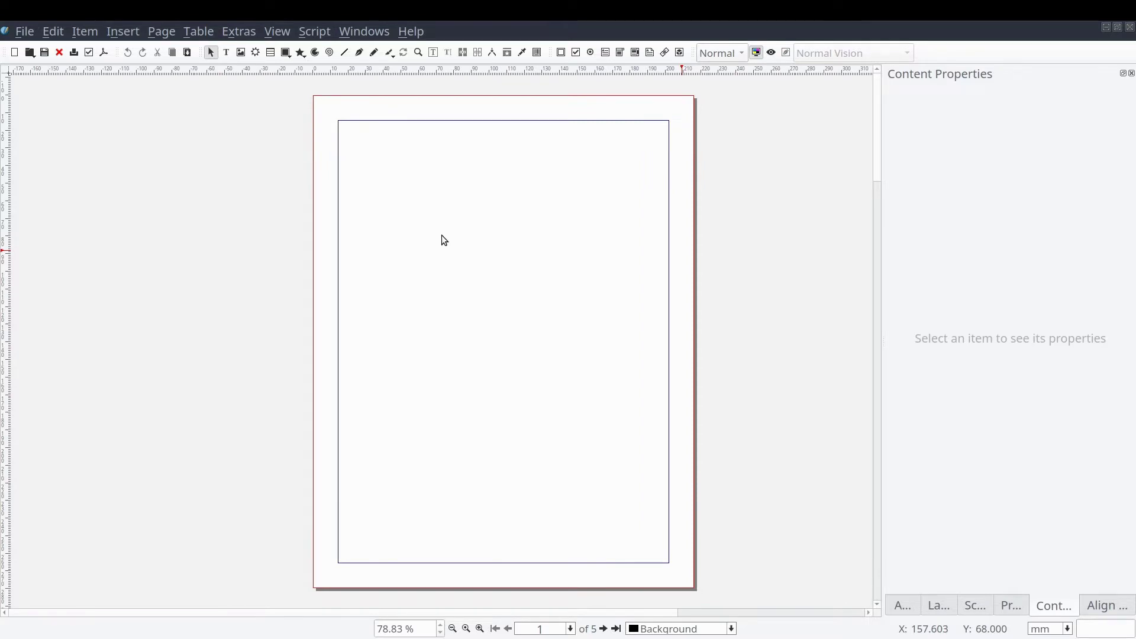
Draw a text frame mid-page 1 and set its font size to 100 pt
mouse_move(429, 297)
left_mouse_down()
mouse_move(535, 448)
mouse_move(582, 427)
left_mouse_up()
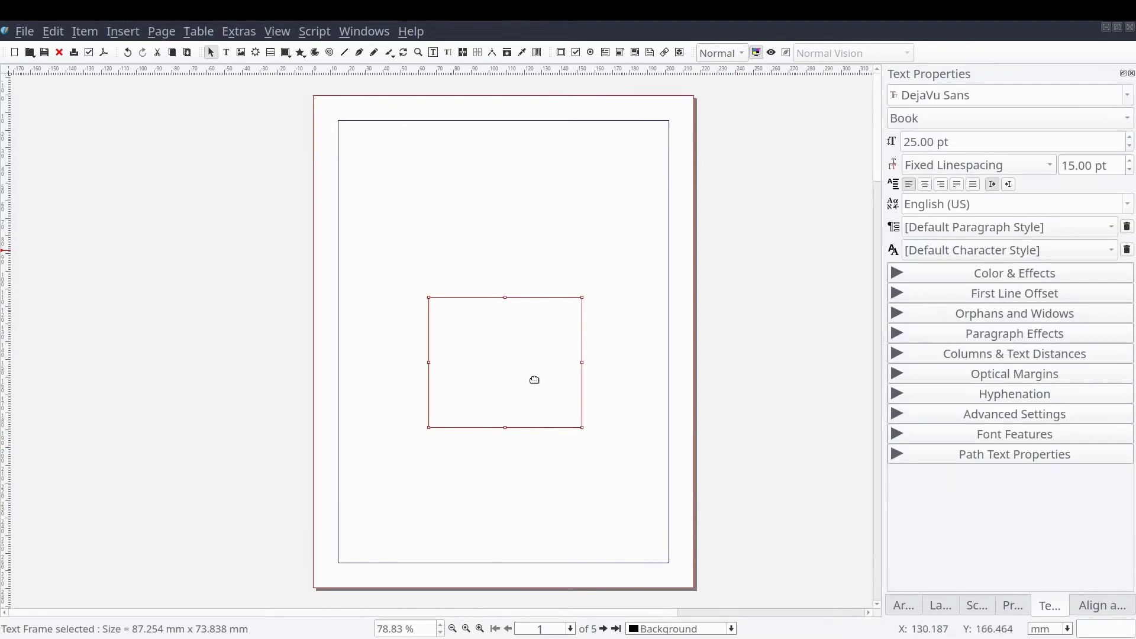
left_click(967, 134)
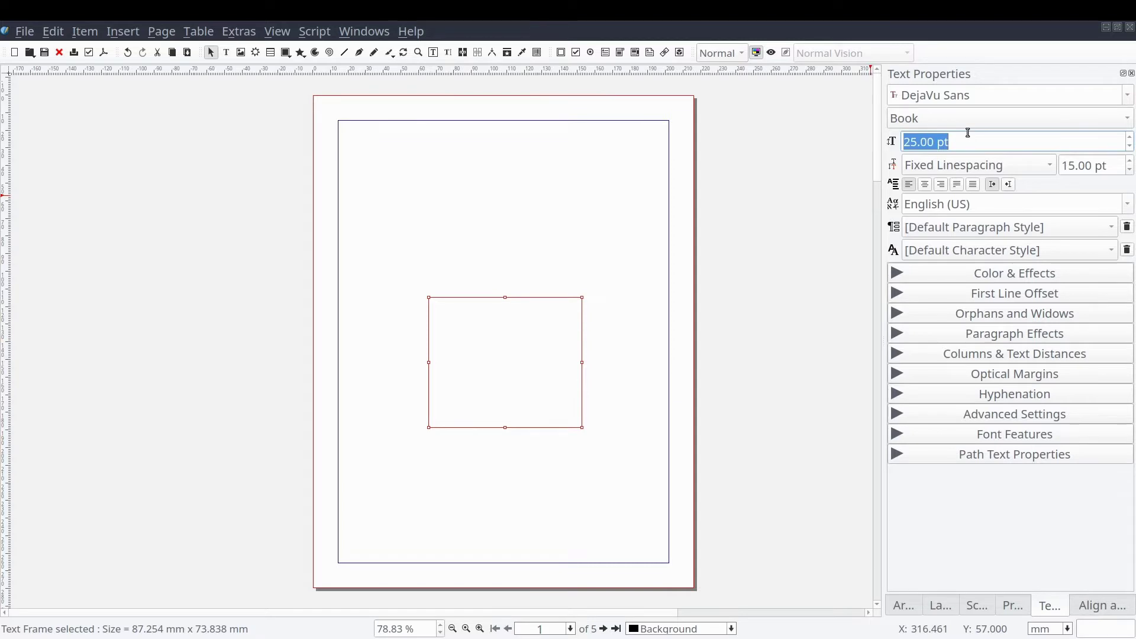
type("100")
key("Return")
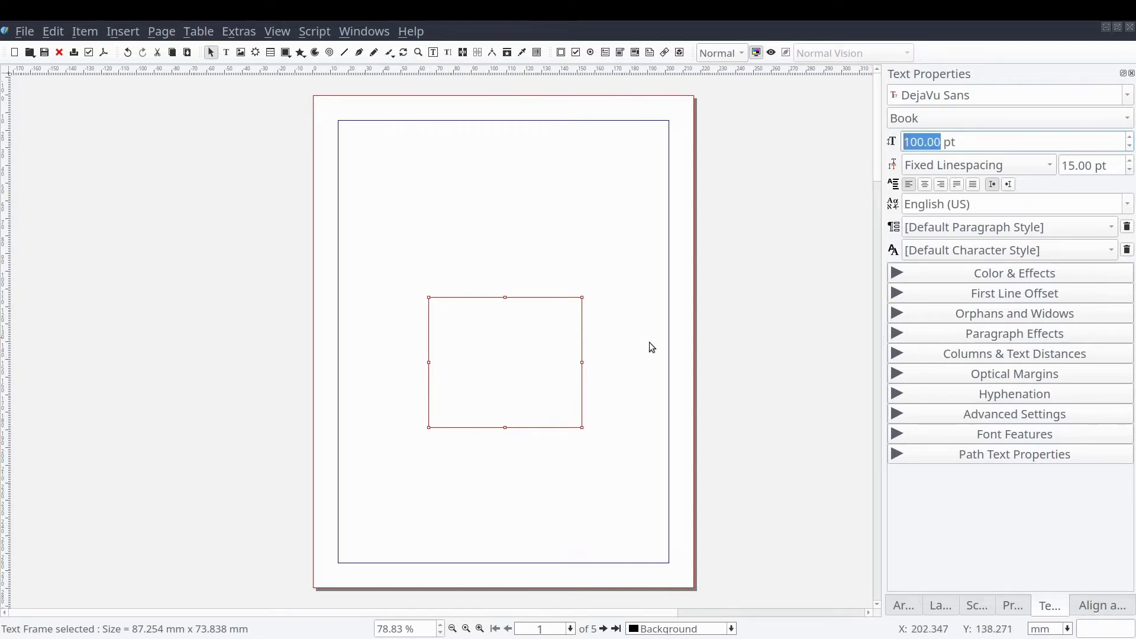
Place the text cursor inside the new frame for editing
double_click(467, 317)
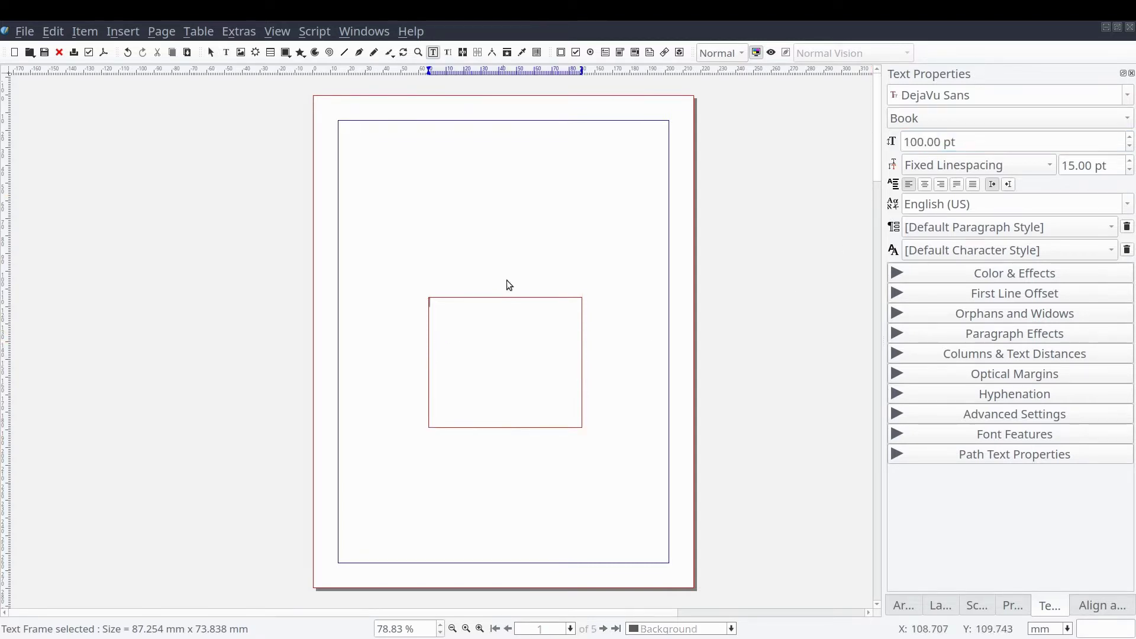
left_click(478, 297)
left_click(479, 334)
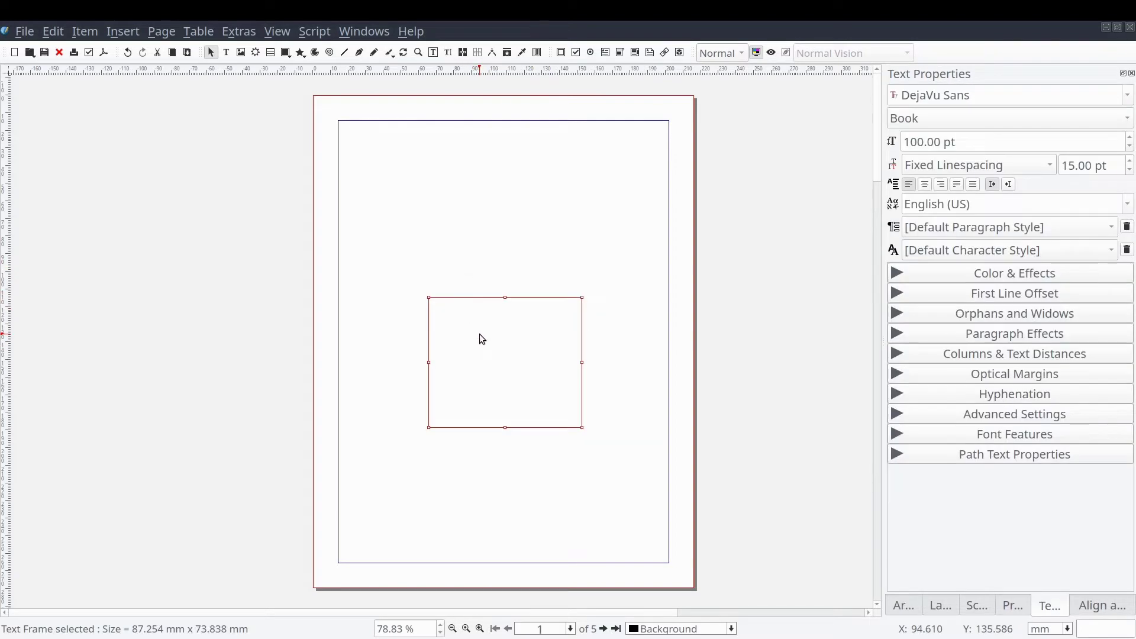
double_click(480, 334)
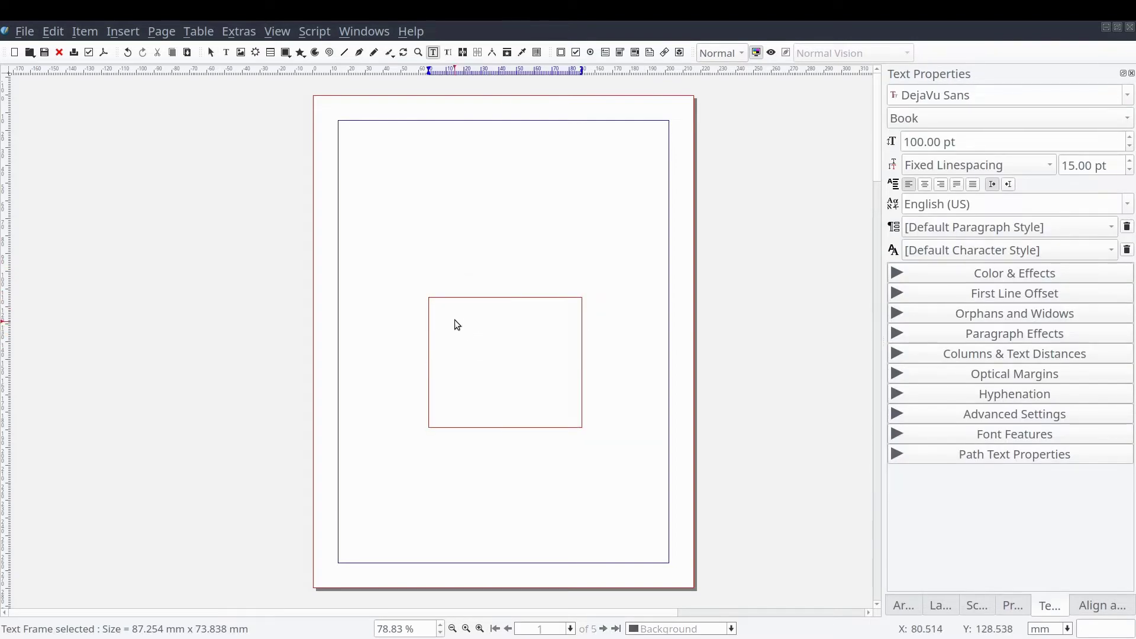
scroll(452, 317, "up", 5)
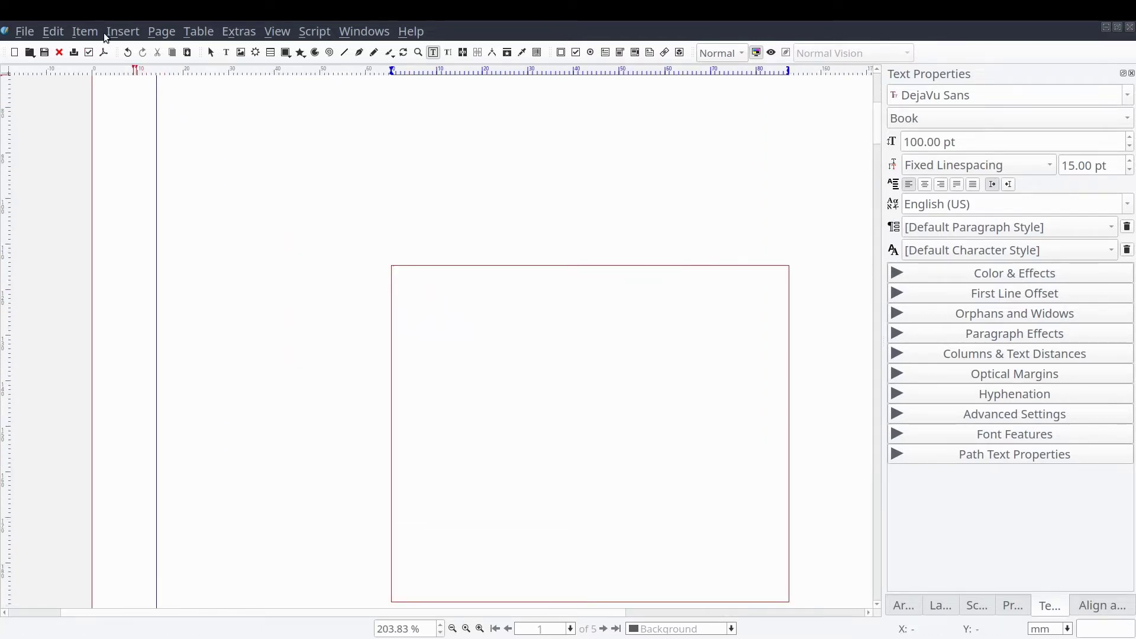
Insert an automatic page number into the frame, showing '1' at 100 pt
left_click(122, 31)
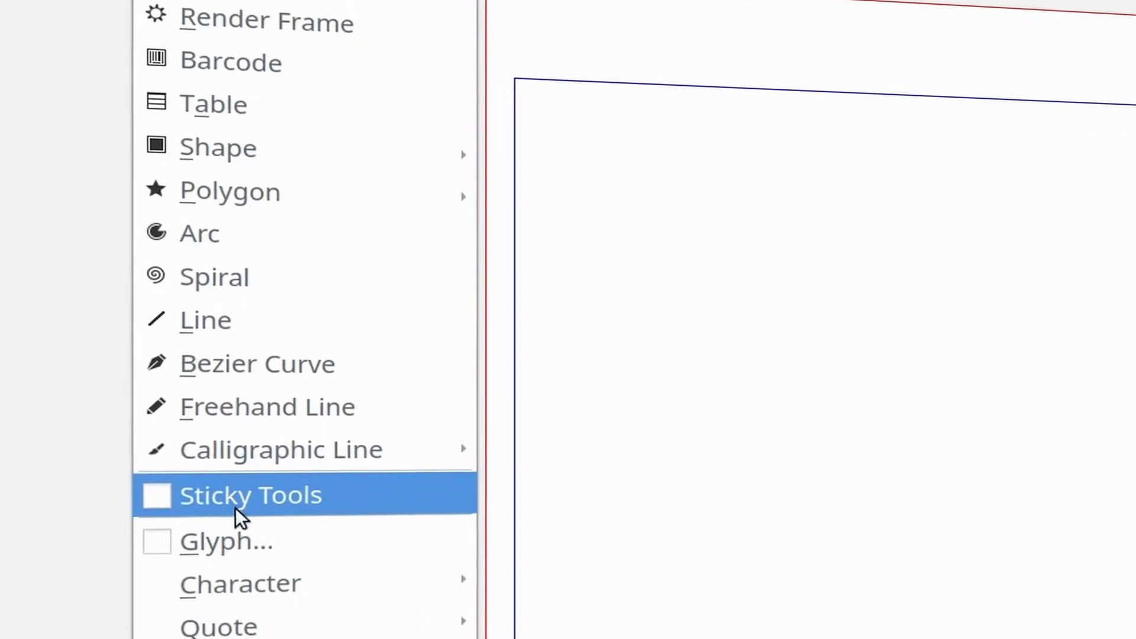
mouse_move(260, 595)
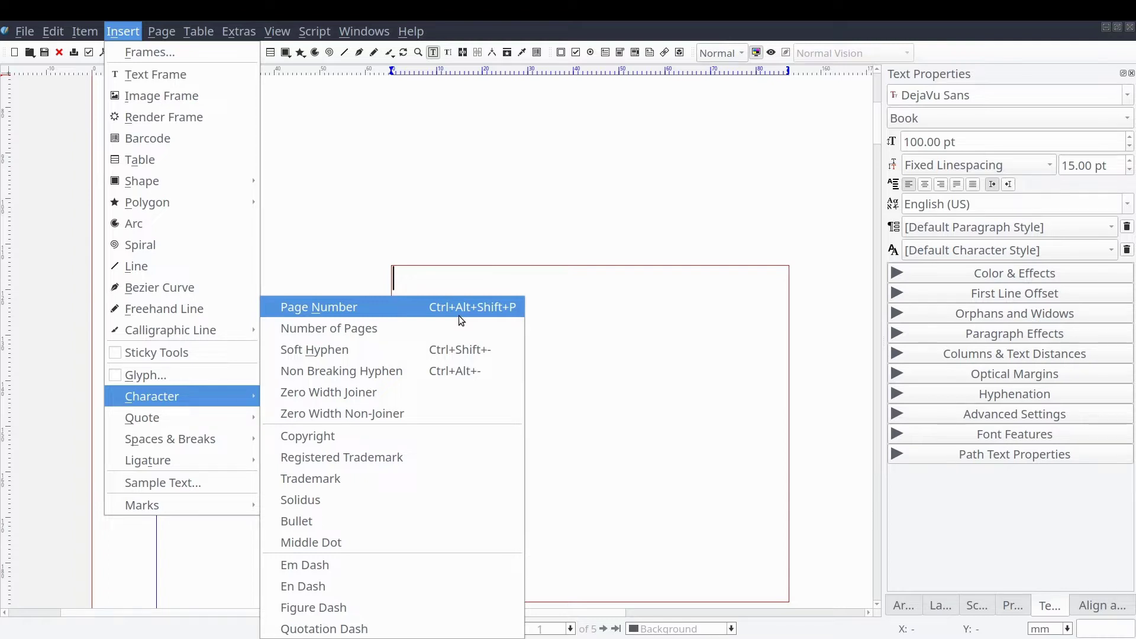
left_click(514, 313)
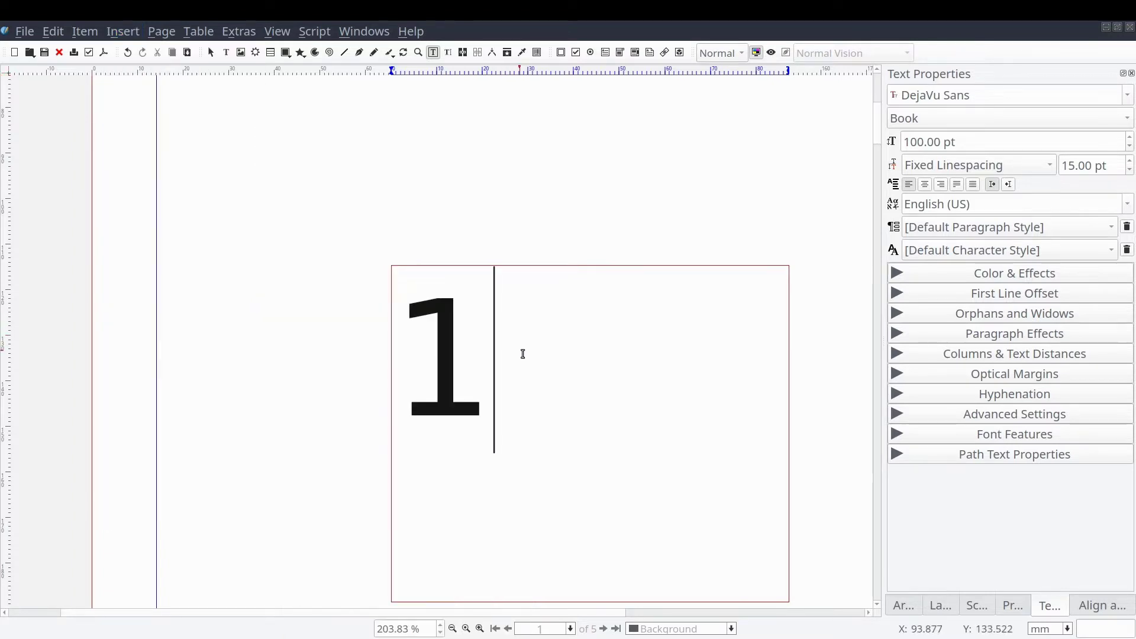
scroll(512, 353, "down", 1)
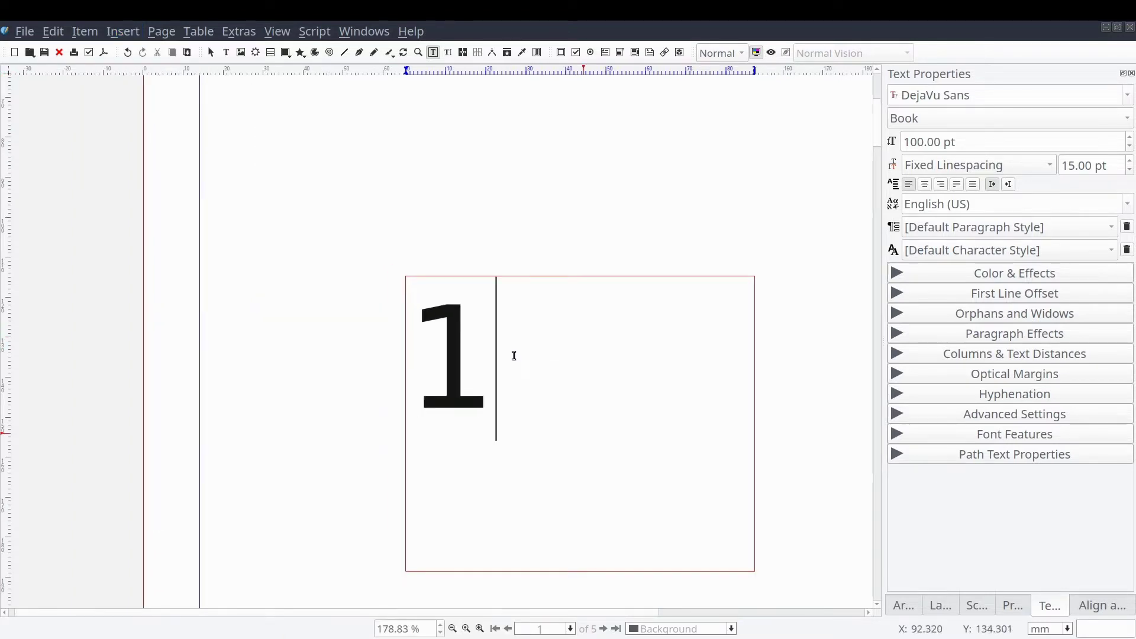
scroll(512, 355, "down", 4)
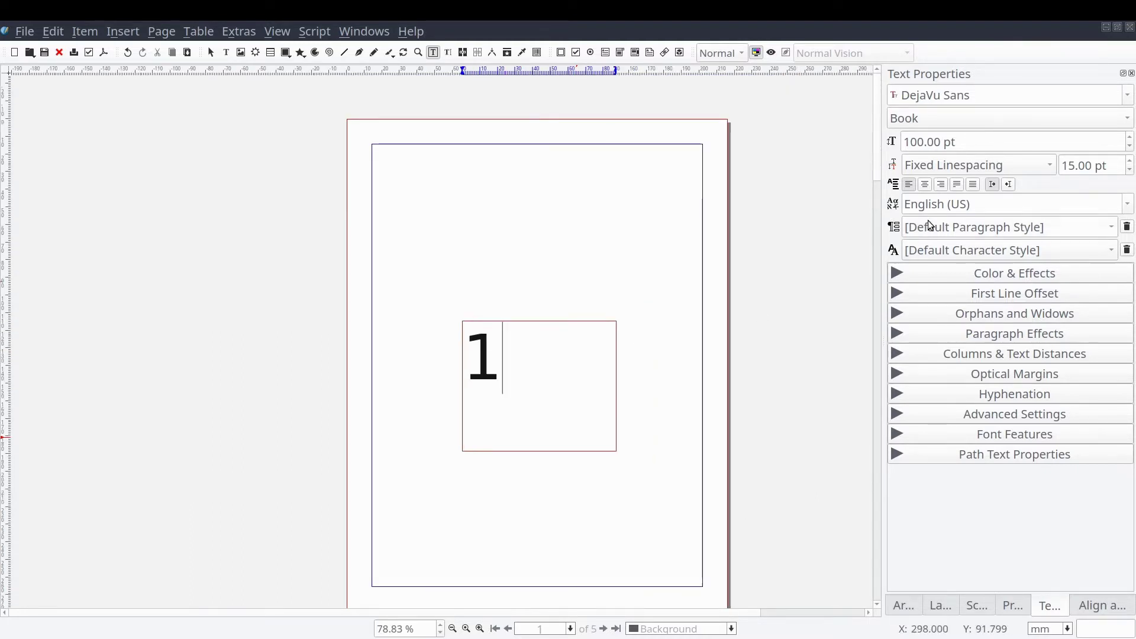
Centre the page number and switch line spacing to Automatic Linespacing
left_click(924, 185)
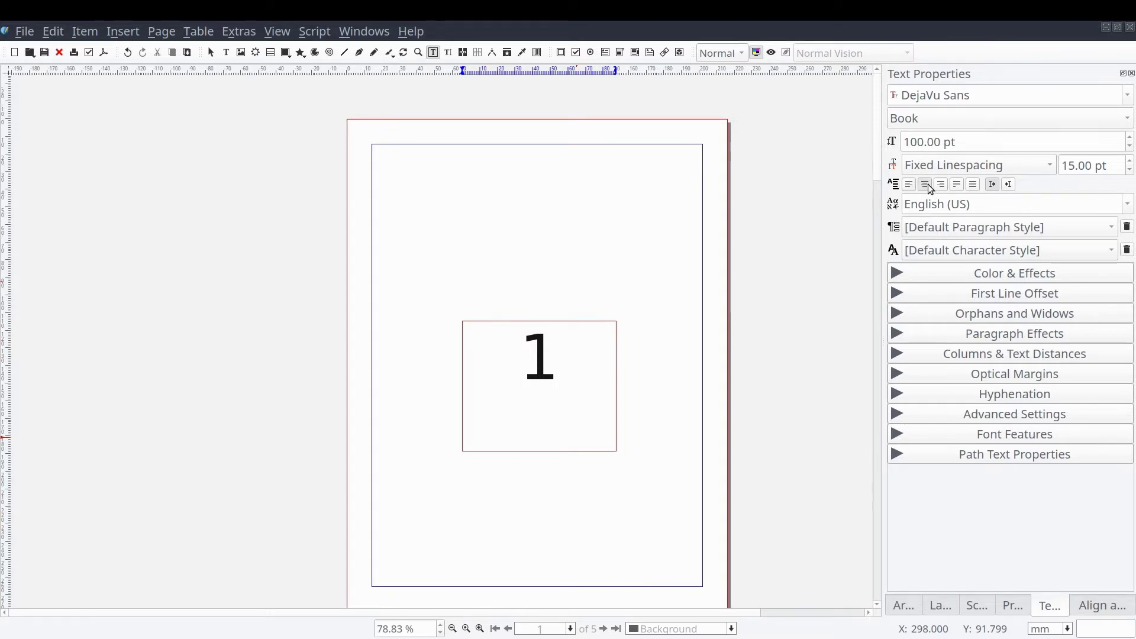
left_click(930, 165)
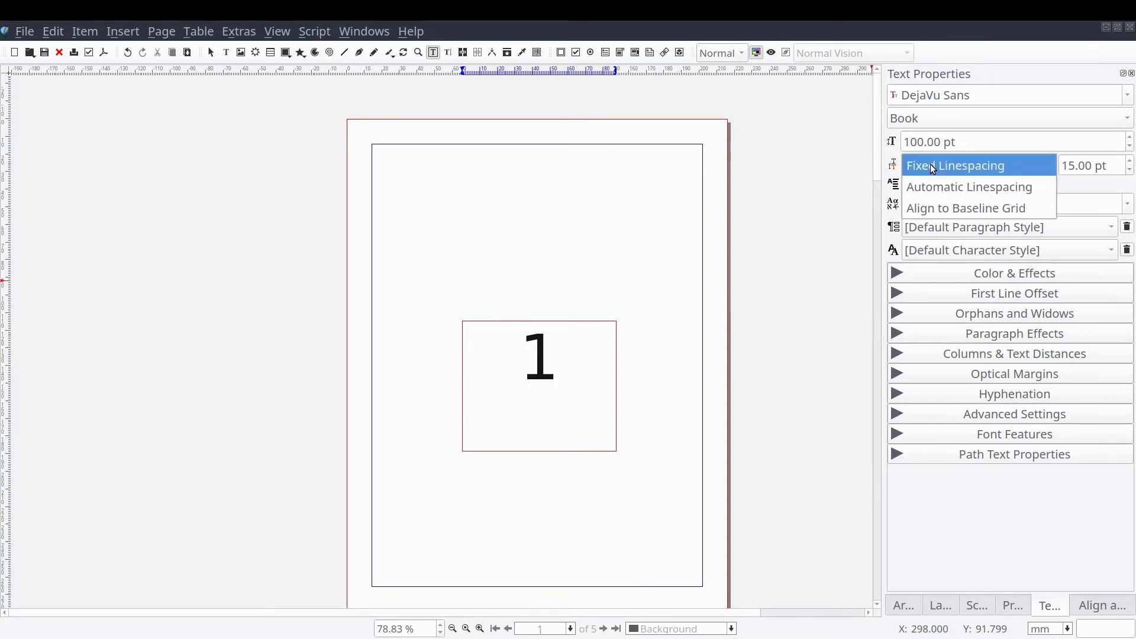
left_click(939, 185)
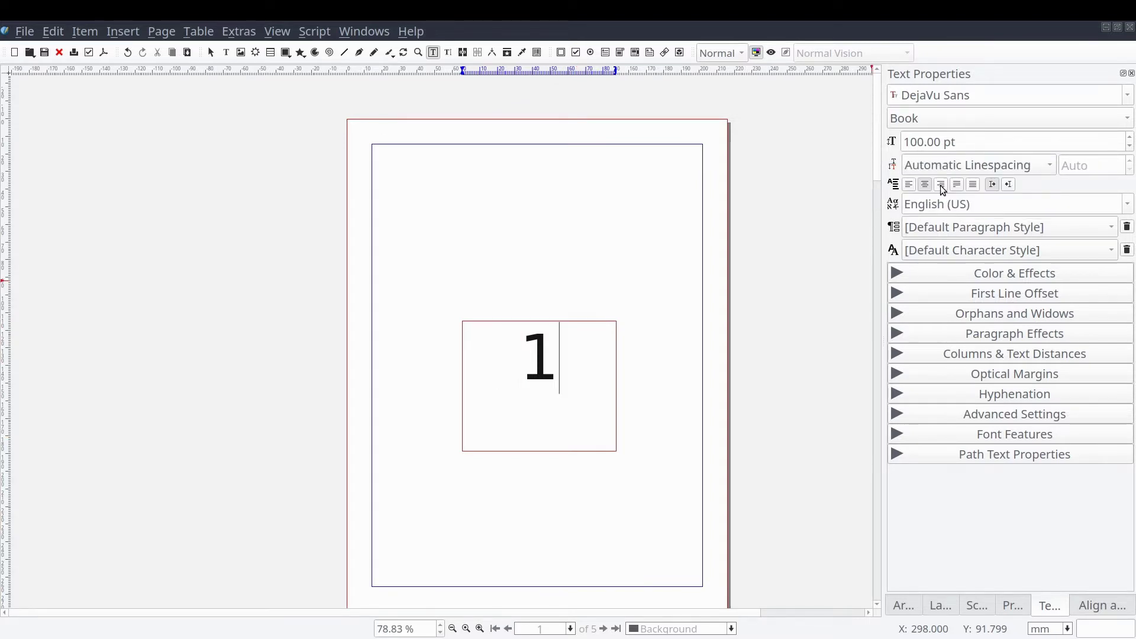
Shorten the number frame to about 87 × 49 mm to fit the number
left_click(557, 254)
left_click(556, 339)
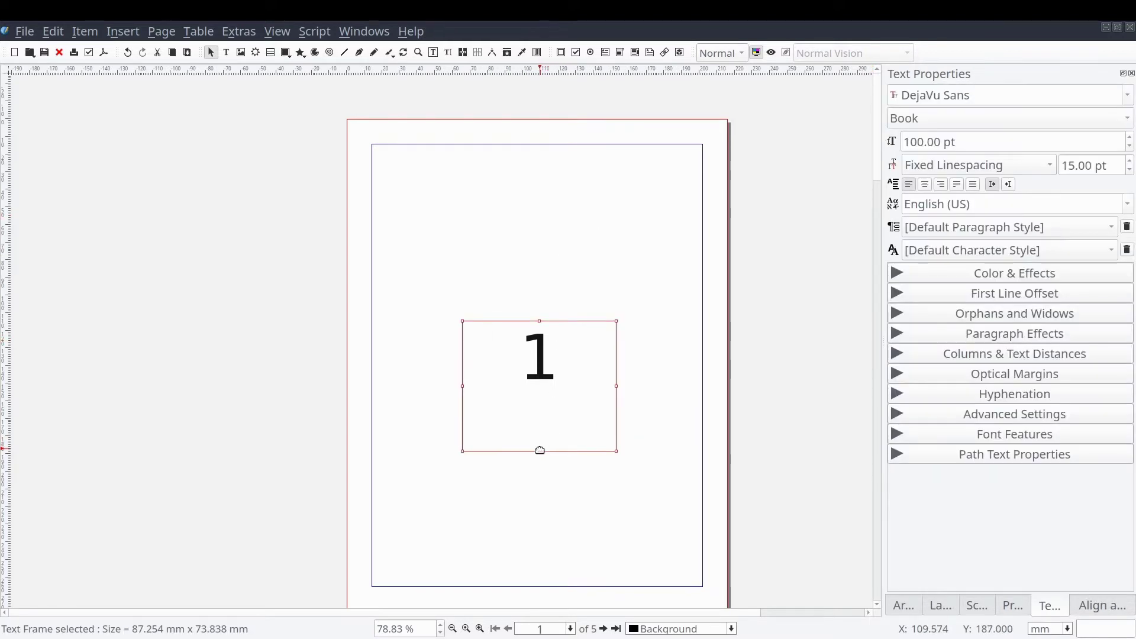
left_click_drag(539, 452, 532, 407)
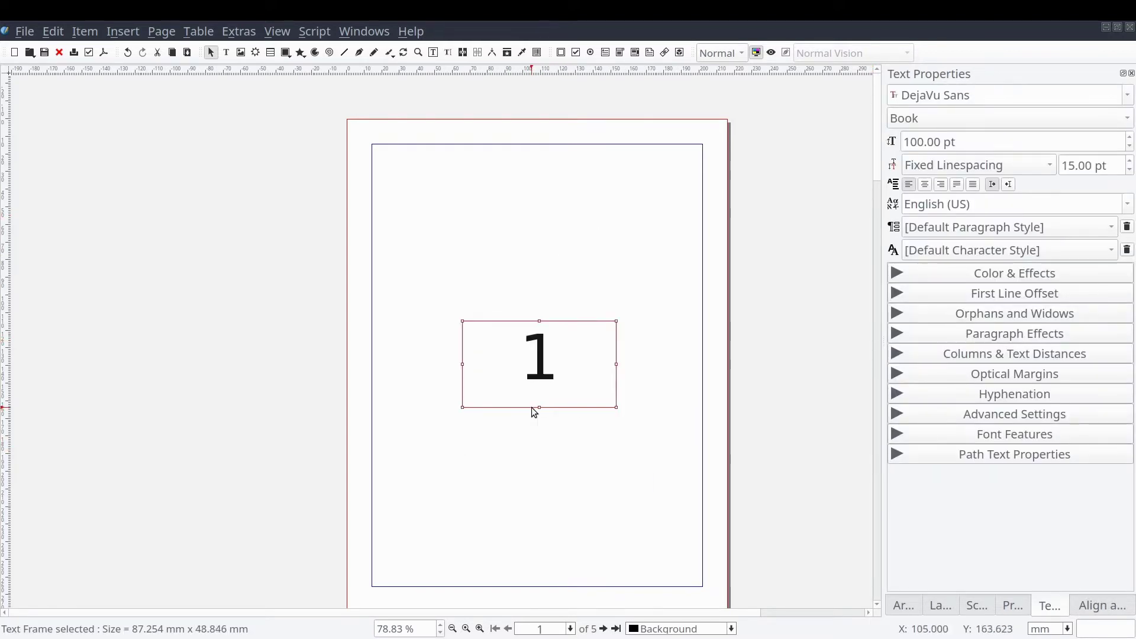
double_click(556, 371)
left_click(615, 297)
scroll(615, 301, "down", 2)
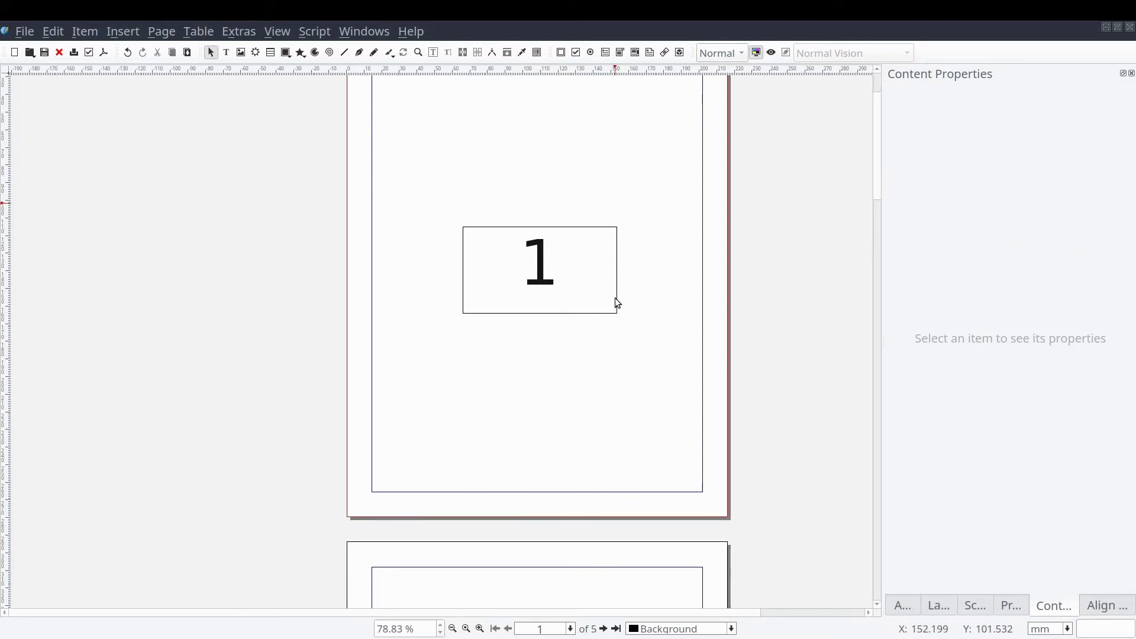
scroll(616, 298, "down", 1)
left_click(588, 264)
left_click_drag(588, 264, 588, 400)
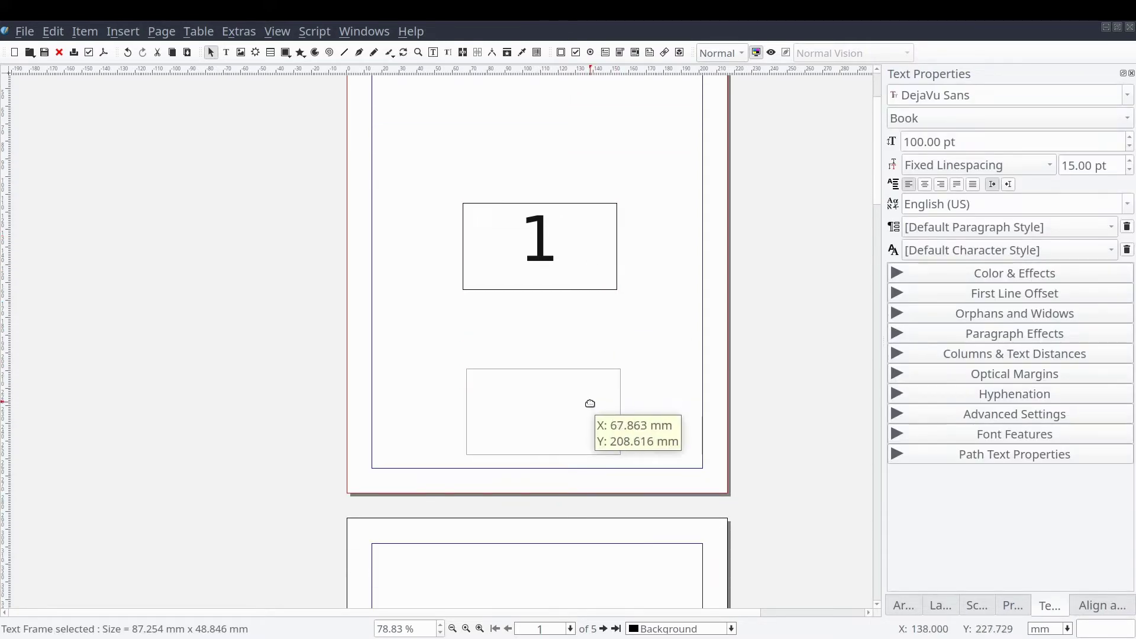
scroll(599, 331, "down", 1)
scroll(597, 330, "down", 1)
left_click_drag(588, 281, 580, 467)
scroll(591, 343, "down", 1)
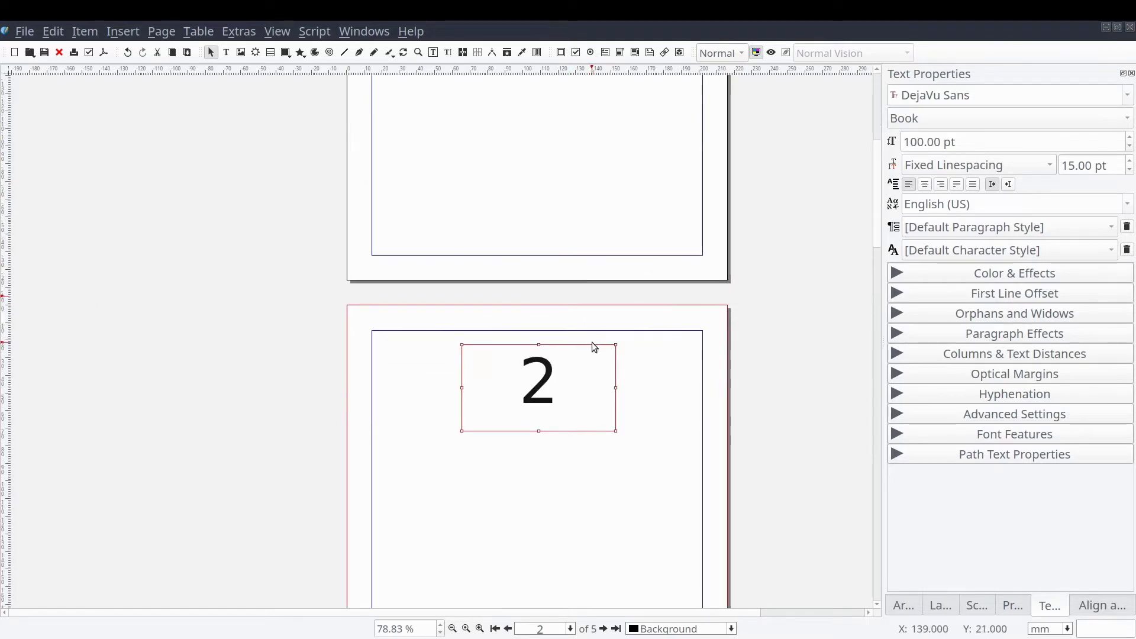
left_click_drag(586, 404, 585, 211)
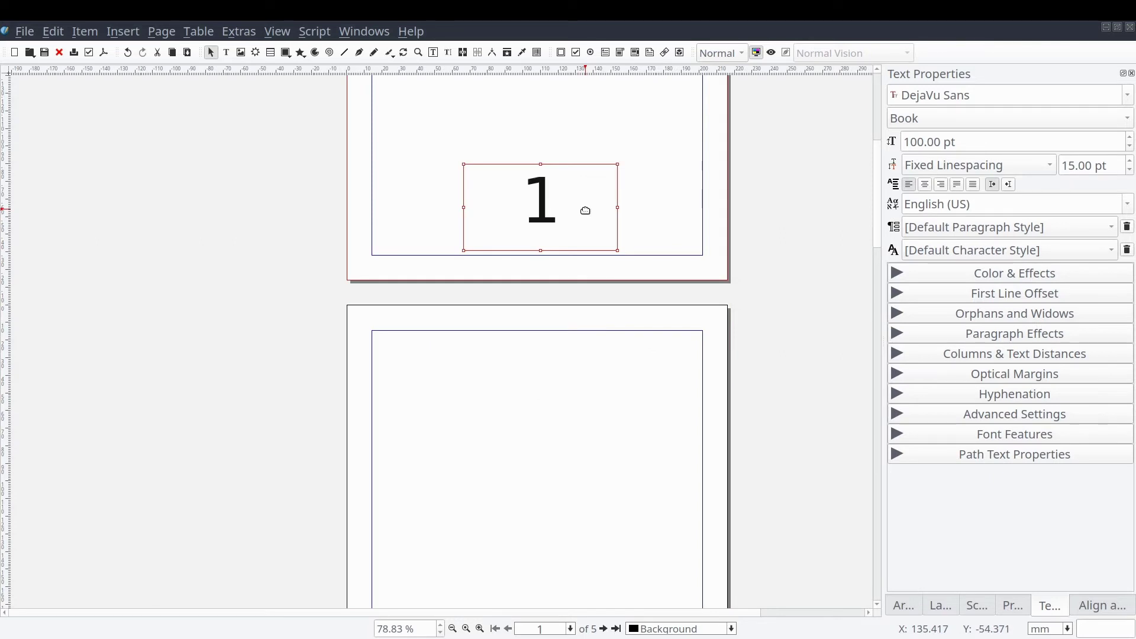
Put '--' before the page number in the frame
double_click(536, 206)
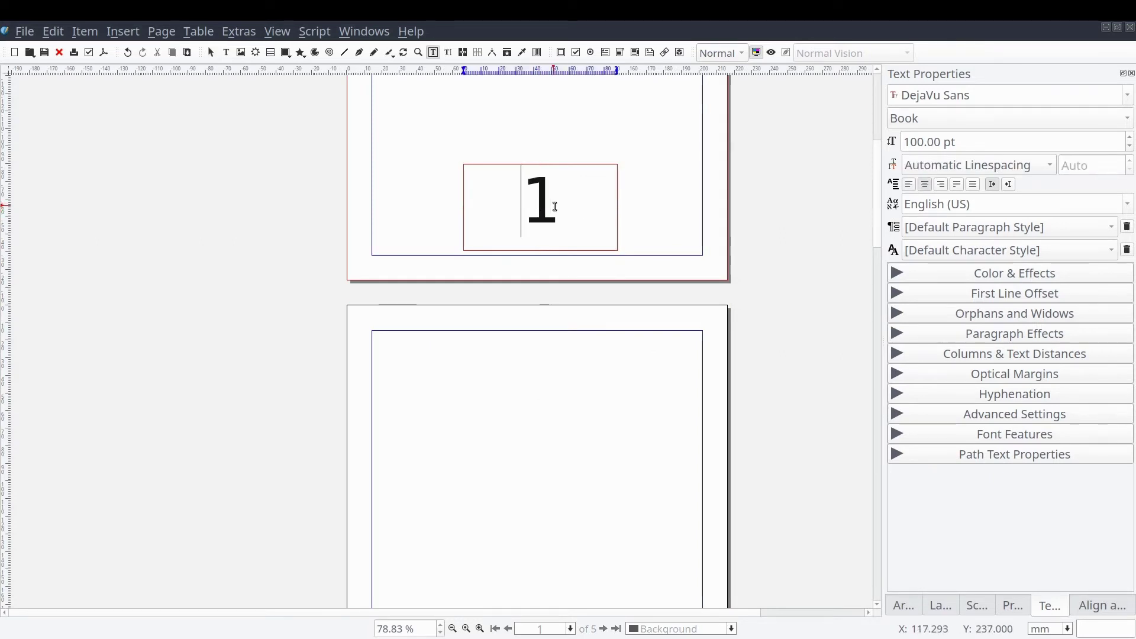
double_click(542, 203)
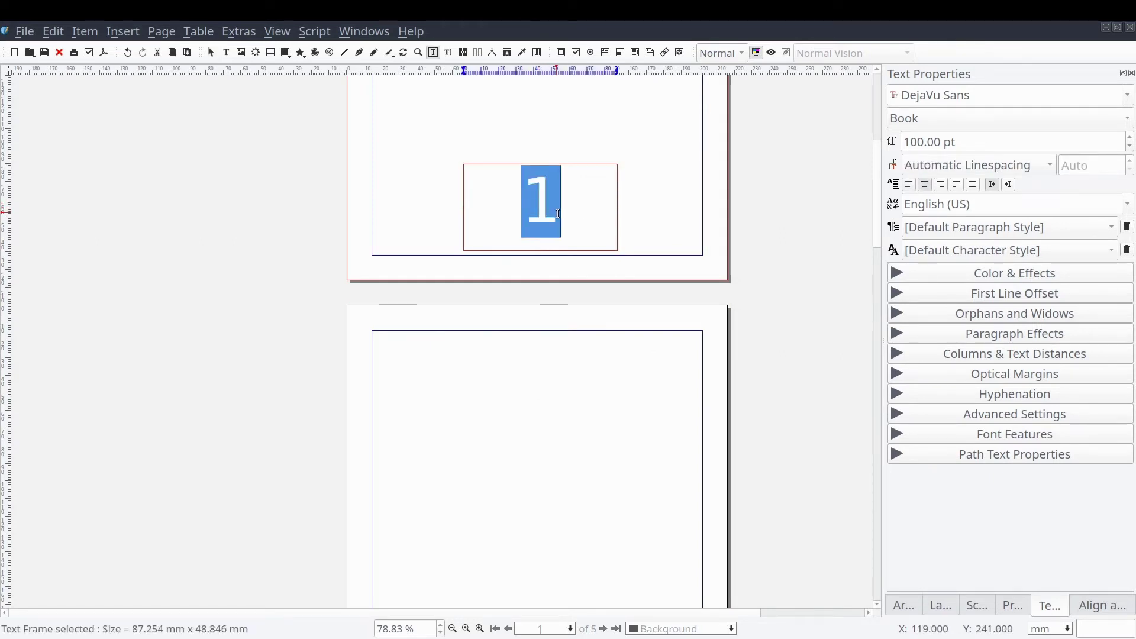
left_click(542, 204)
left_click(529, 204)
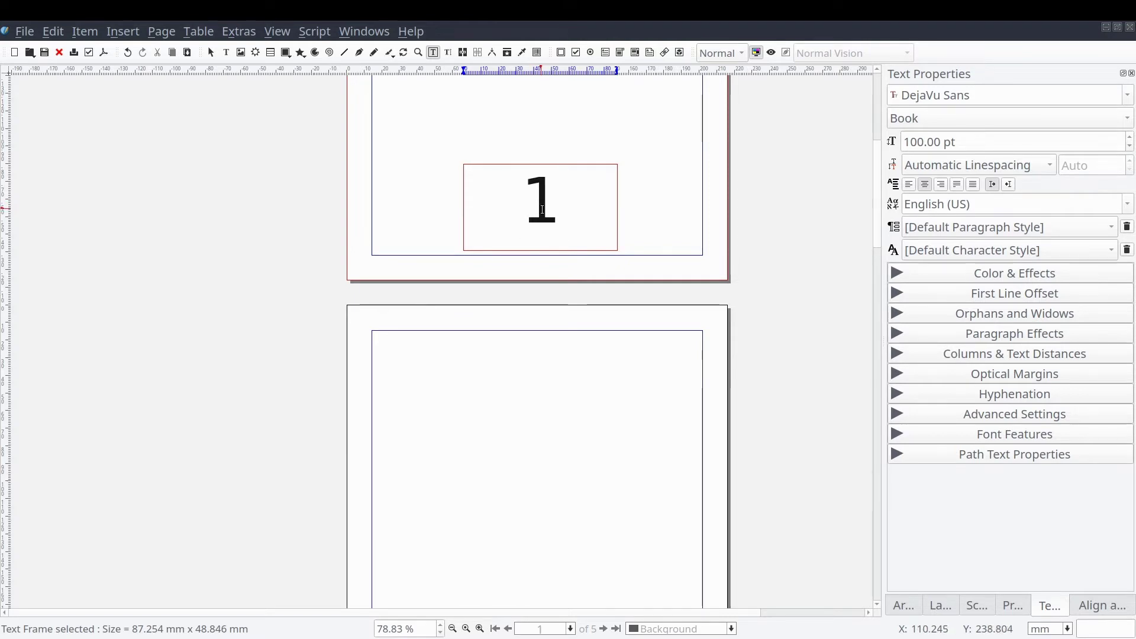
type("--")
Add '--' after the number so it reads '--1--', then drag the frame down
key("End")
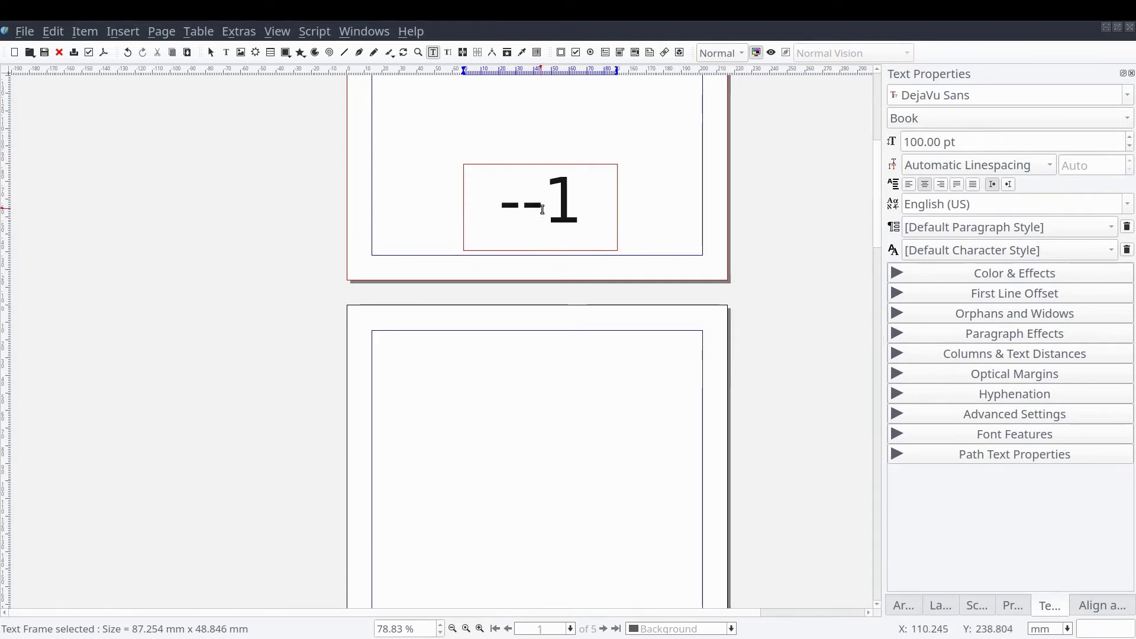
type("--")
left_click(644, 198)
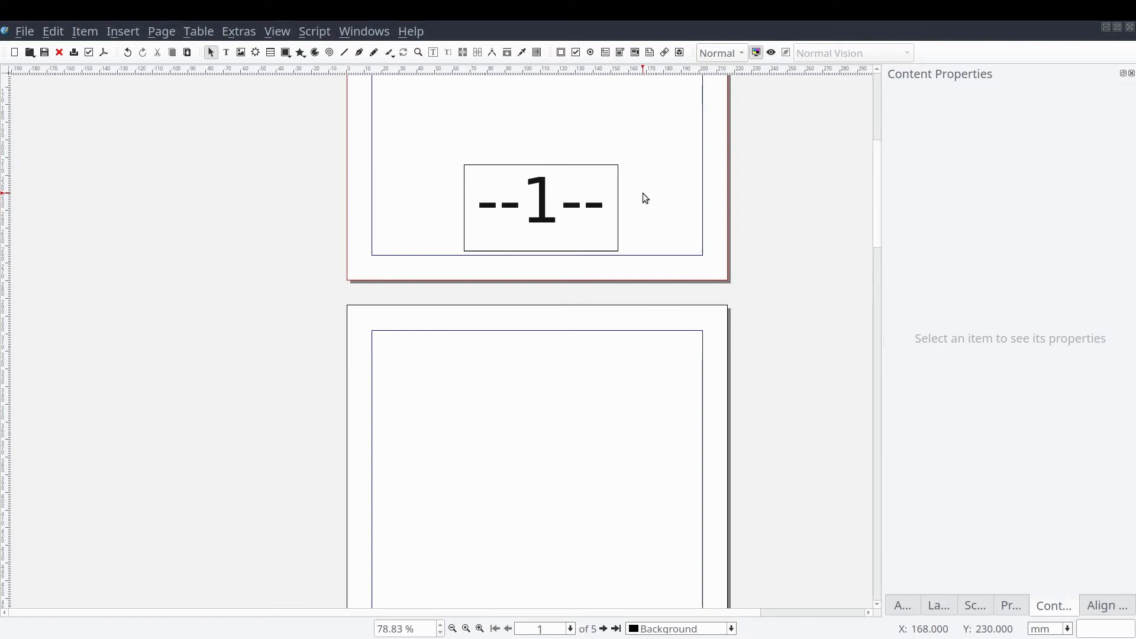
mouse_move(591, 192)
left_mouse_down()
mouse_move(583, 283)
mouse_move(595, 368)
mouse_move(570, 195)
mouse_move(583, 199)
left_mouse_up()
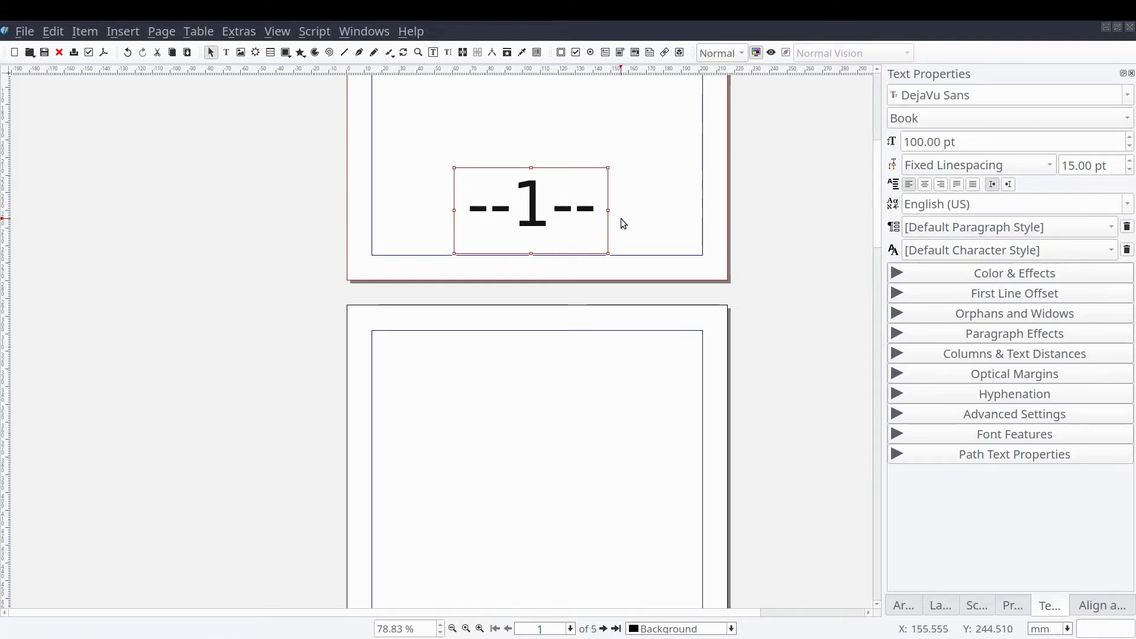
Reposition the number frames, nudging the '--2--' frame slightly up and left
left_click_drag(553, 229, 562, 393)
left_click(560, 223)
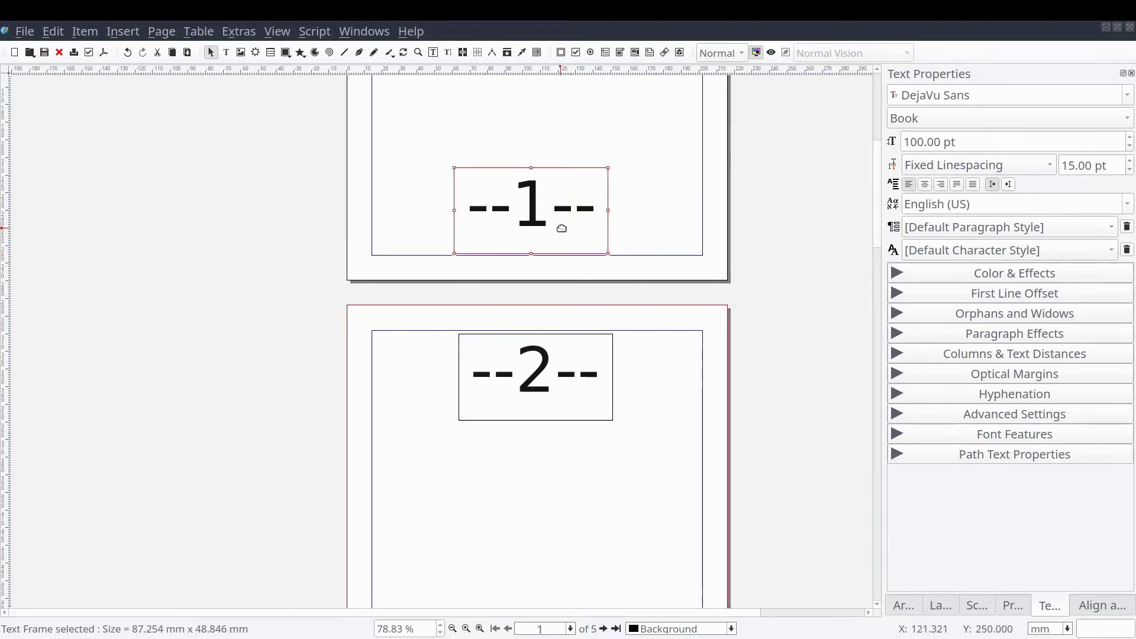
left_click_drag(560, 223, 617, 250)
key("ctrl+z")
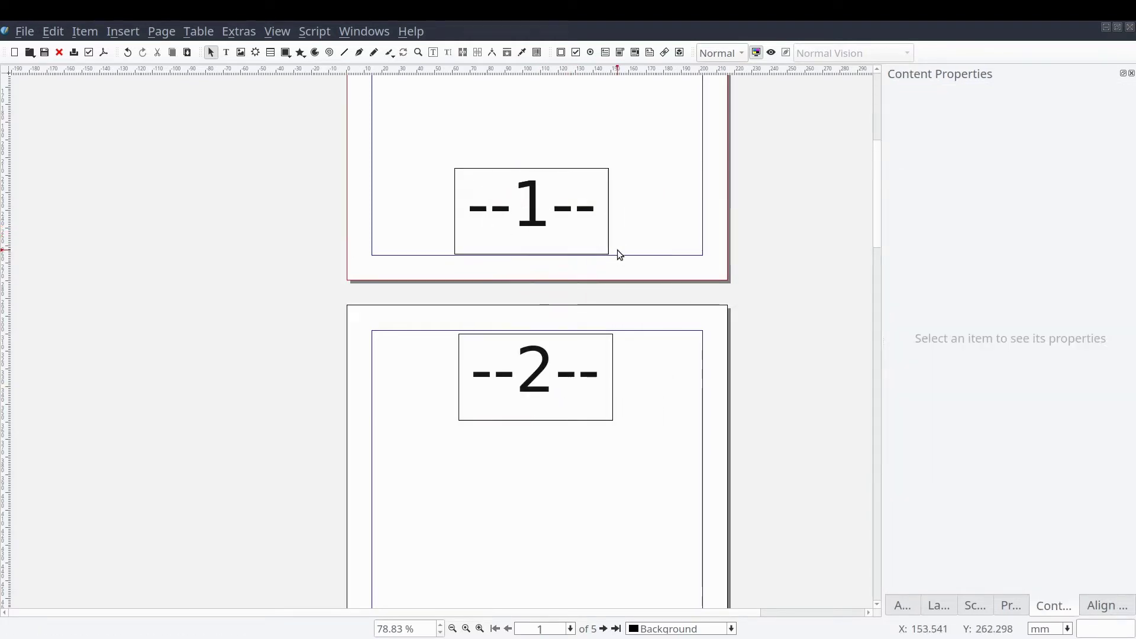
left_click(563, 231)
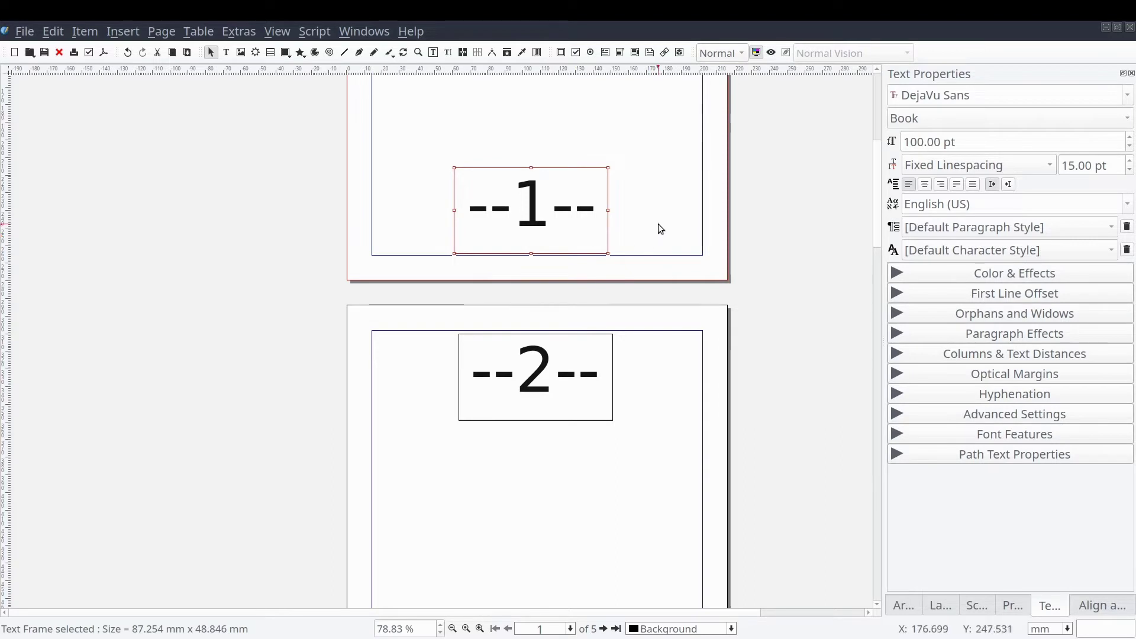
left_click(659, 443)
left_click(556, 349)
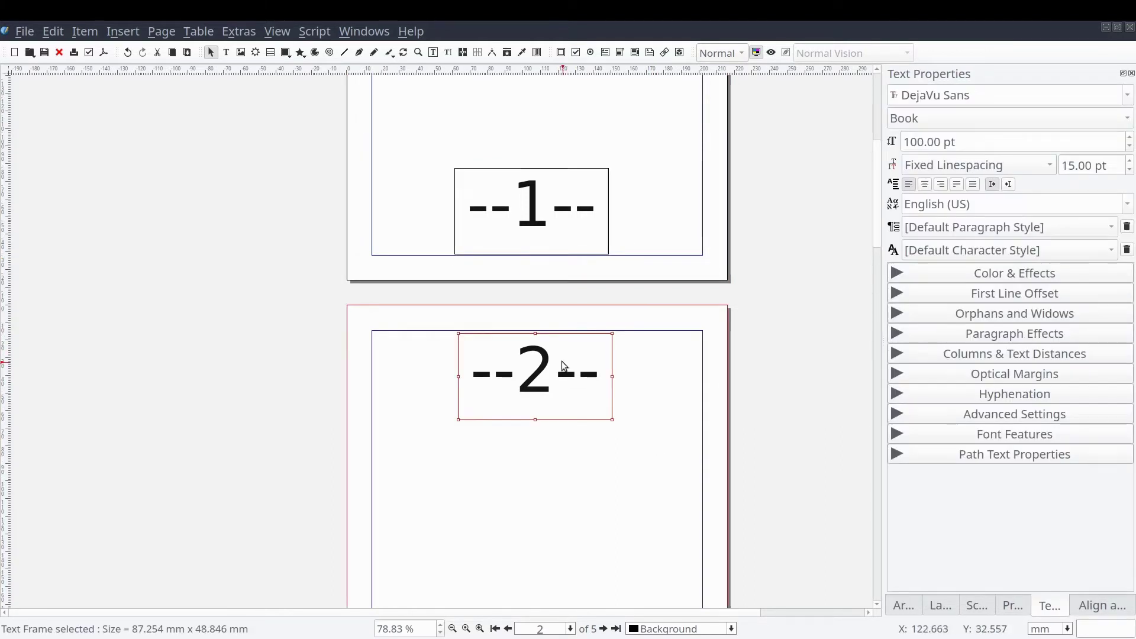
left_click_drag(557, 350, 560, 357)
left_click(644, 371)
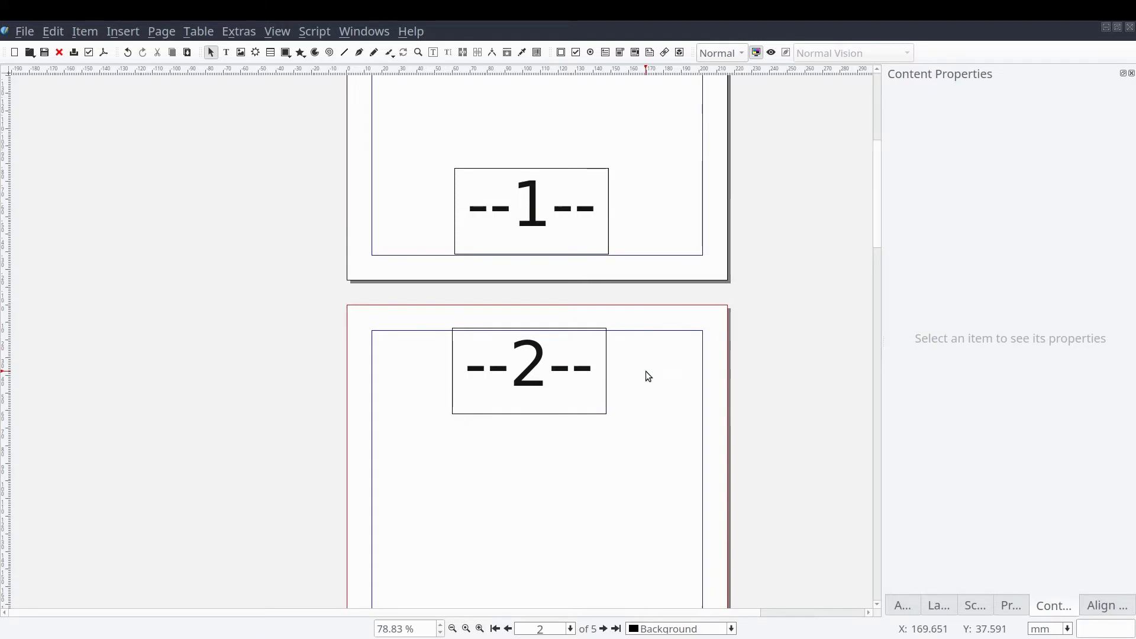
Reduce the '--1--' and '--2--' text sizes to 97 pt
left_click(577, 243)
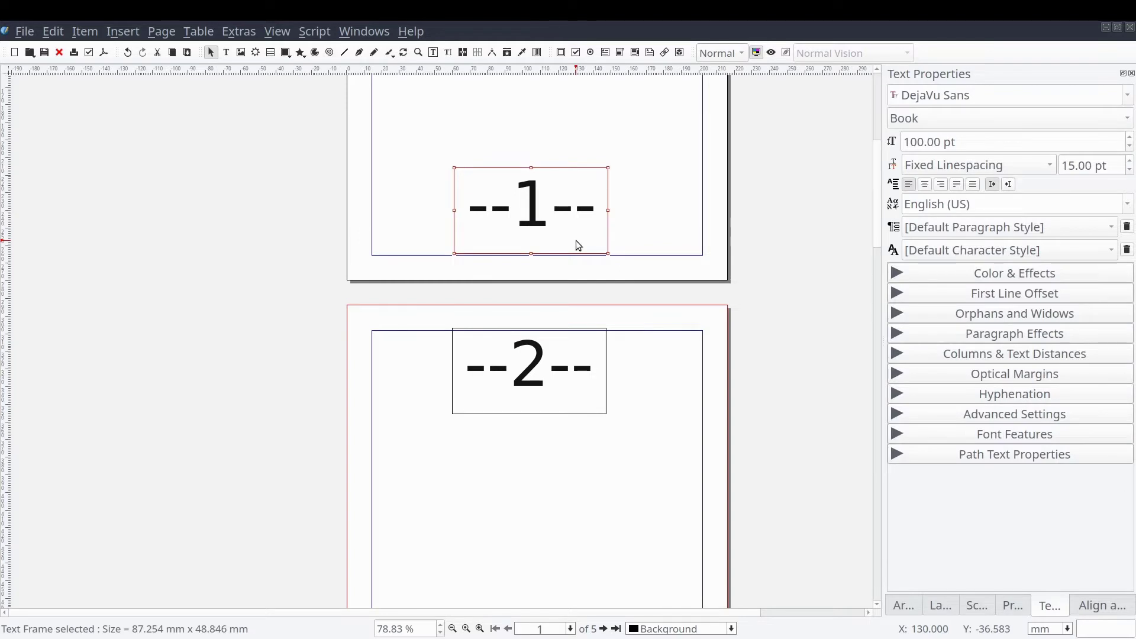
left_click(1129, 146)
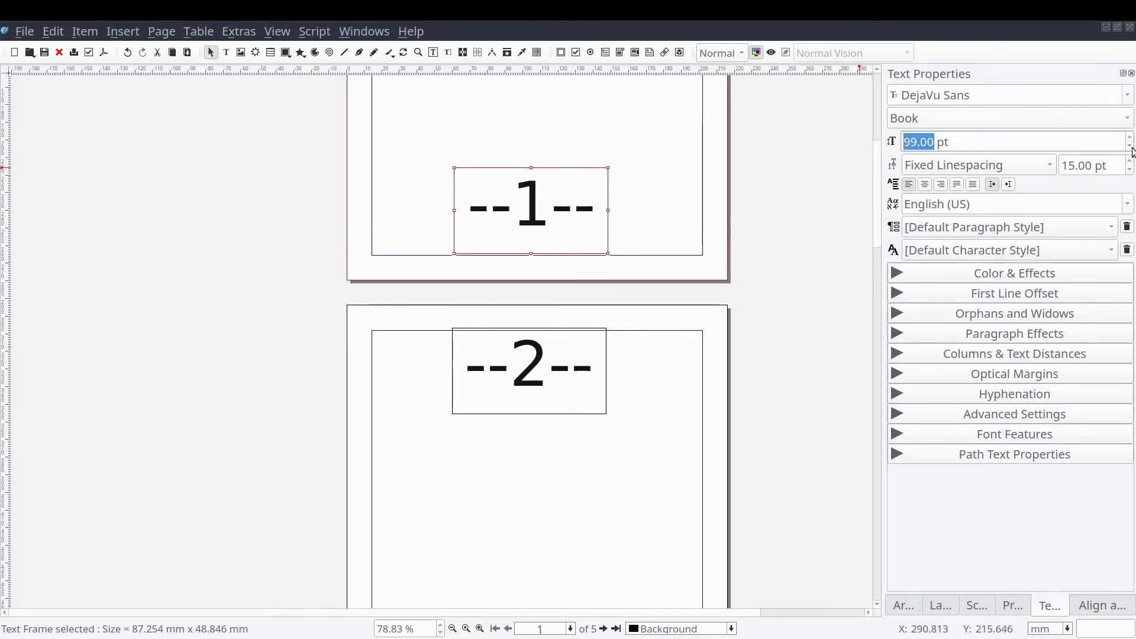
left_click(1130, 146)
left_click(1129, 146)
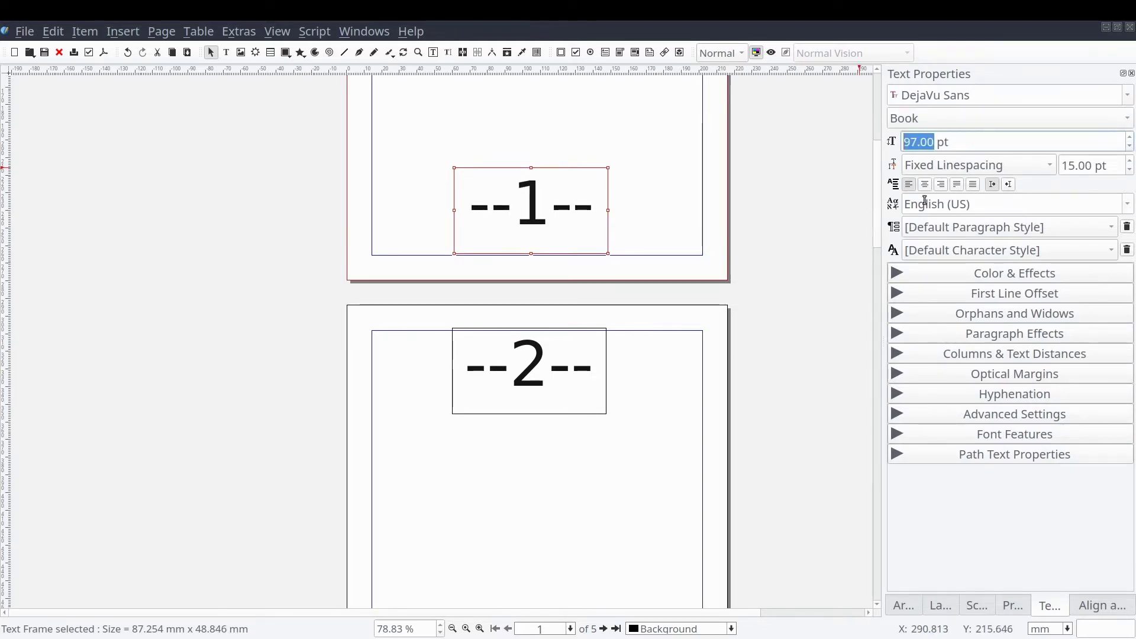
key("Tab")
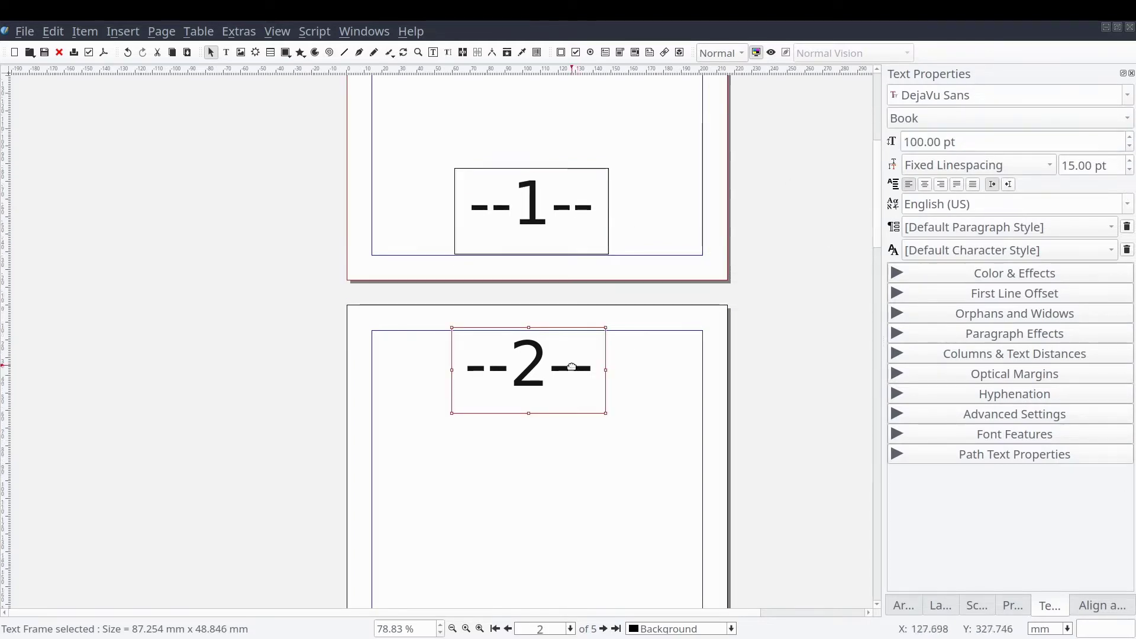
left_click(1129, 146)
left_click(1130, 146)
left_click(1129, 146)
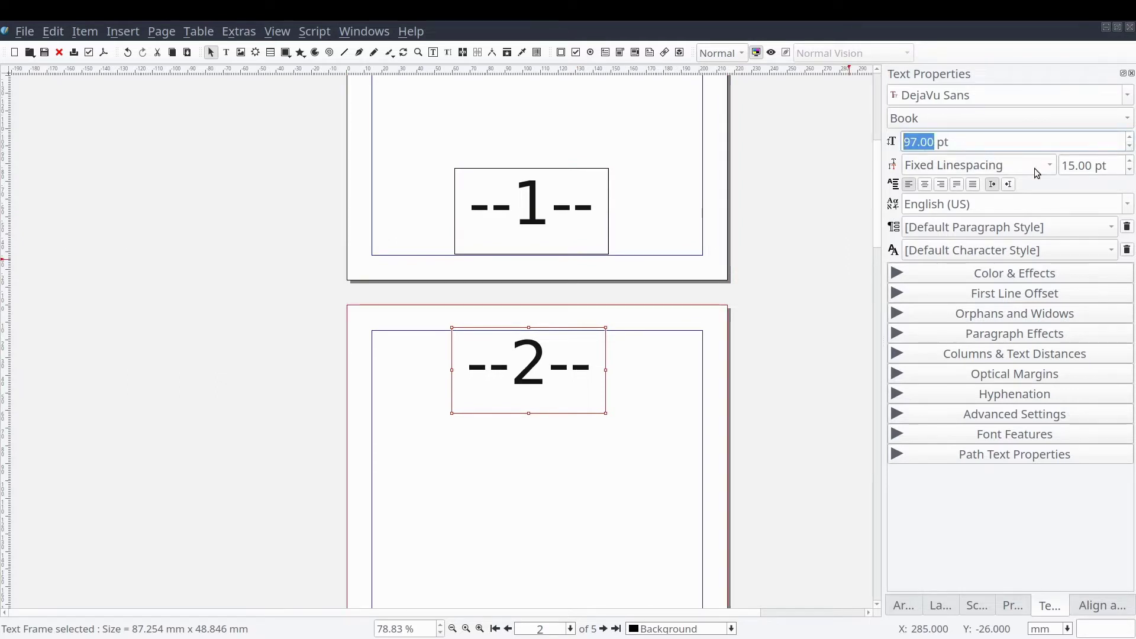
left_click(632, 213)
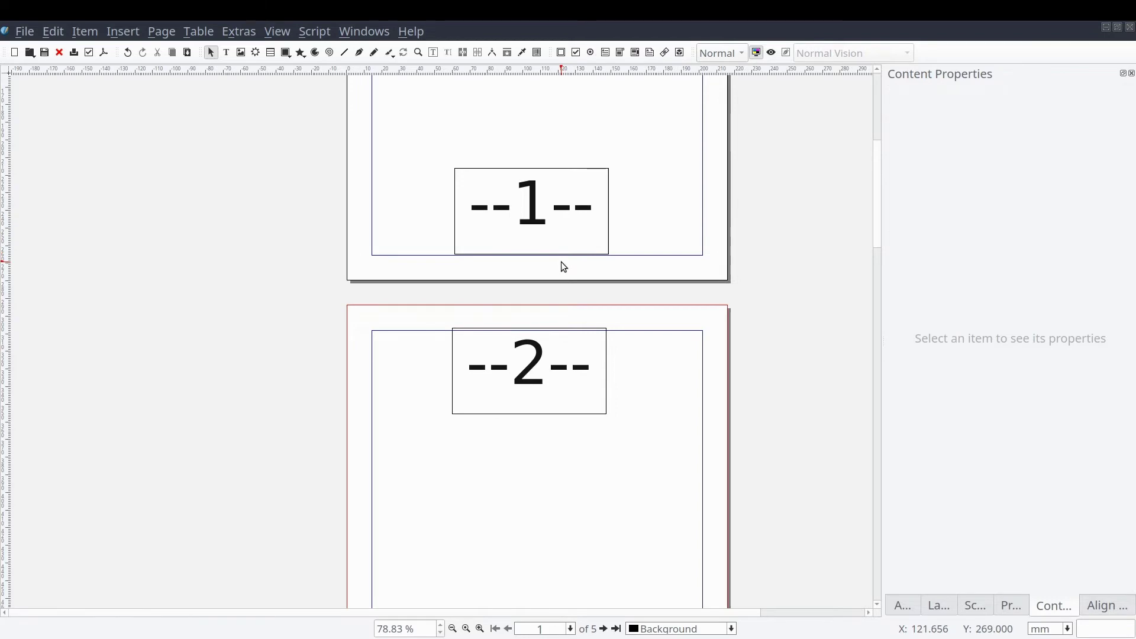
Move the '--2--' frame onto page 3 and the page 1 frame to page 2's bottom
scroll(470, 246, "down", 2)
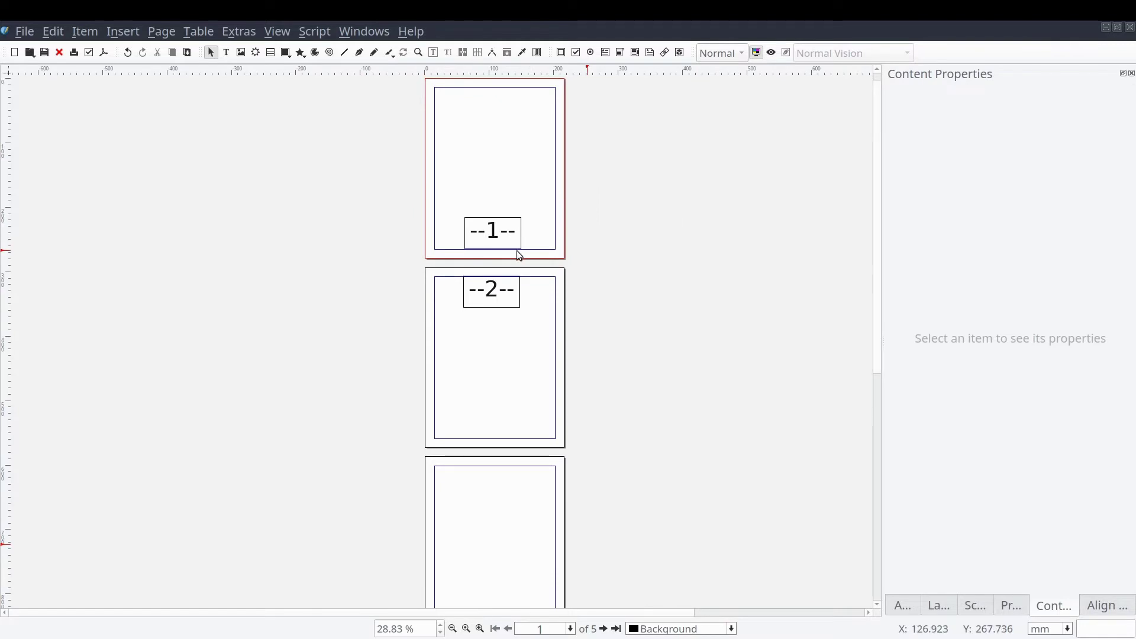
scroll(866, 251, "up", 1)
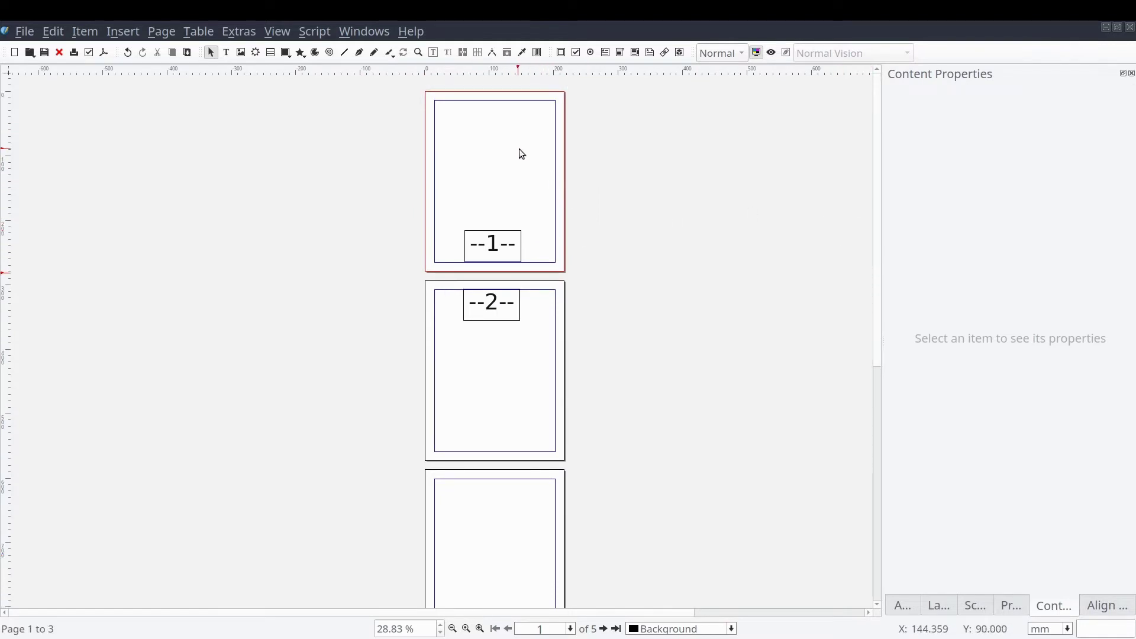
left_click(482, 299)
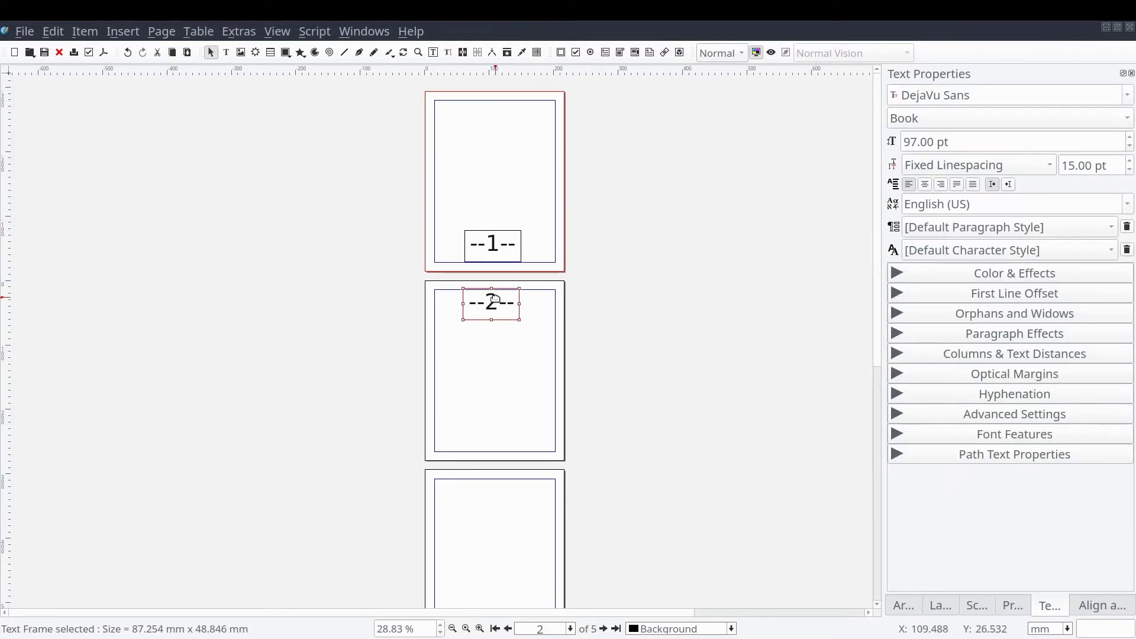
left_click_drag(495, 298, 497, 486)
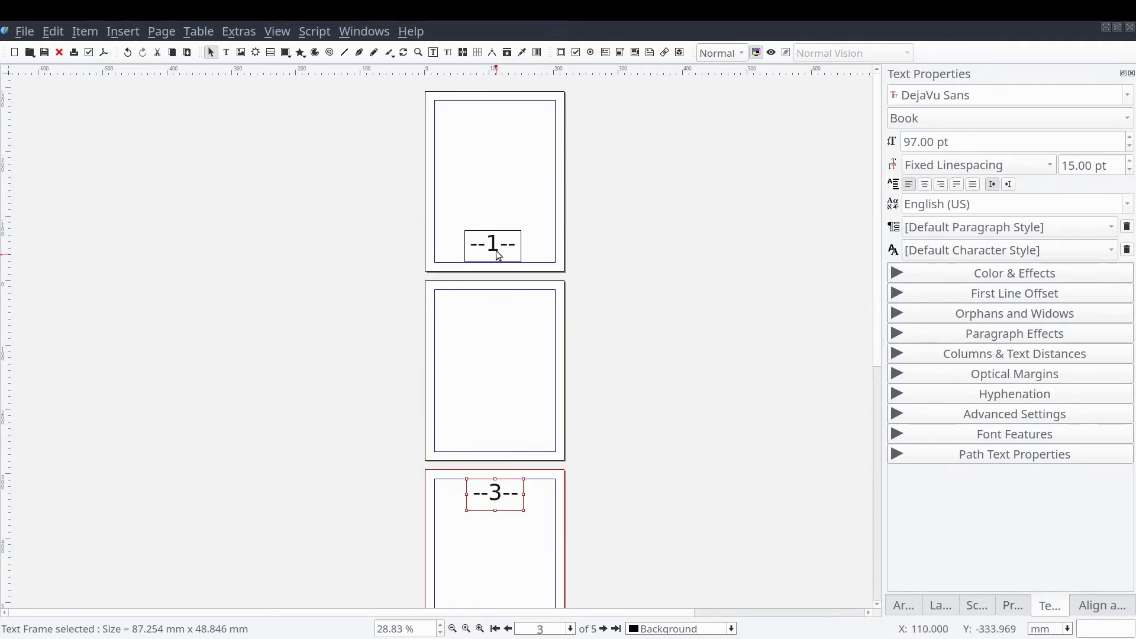
left_click_drag(498, 256, 499, 432)
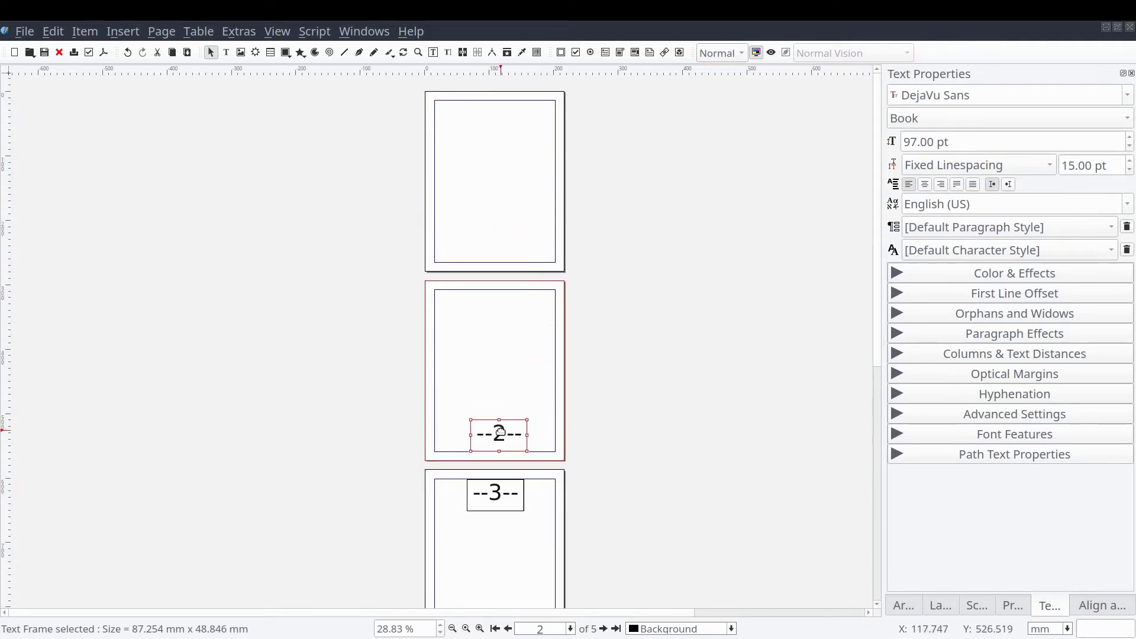
Fine-tune the '--2--' frame near page 2's bottom and check the '--3--' frame
scroll(494, 379, "down", 1)
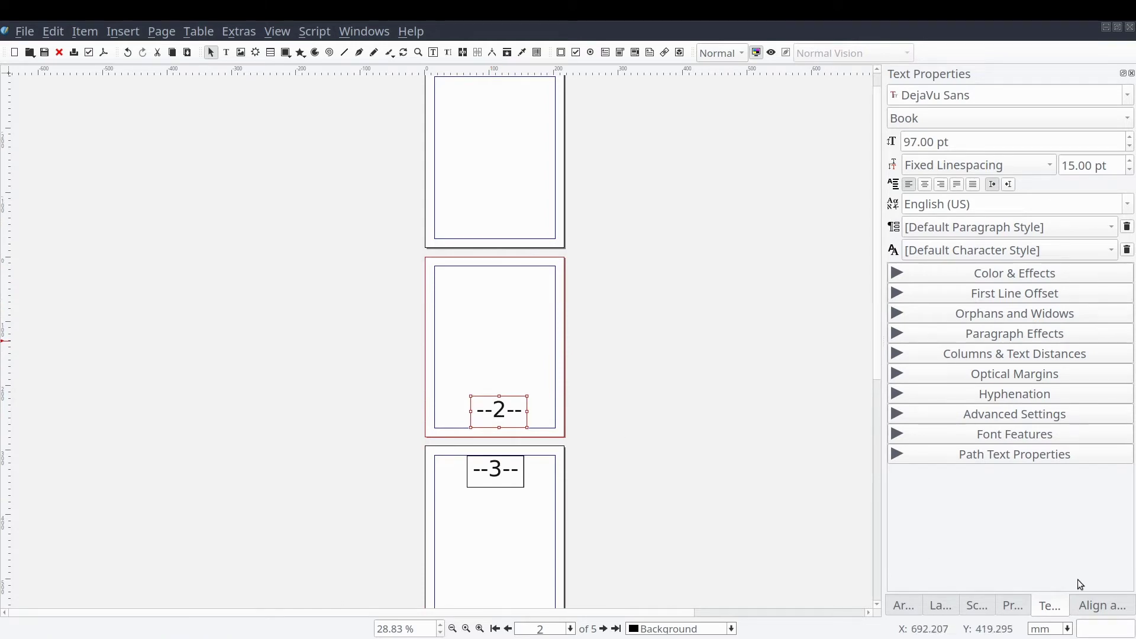
left_click(1100, 605)
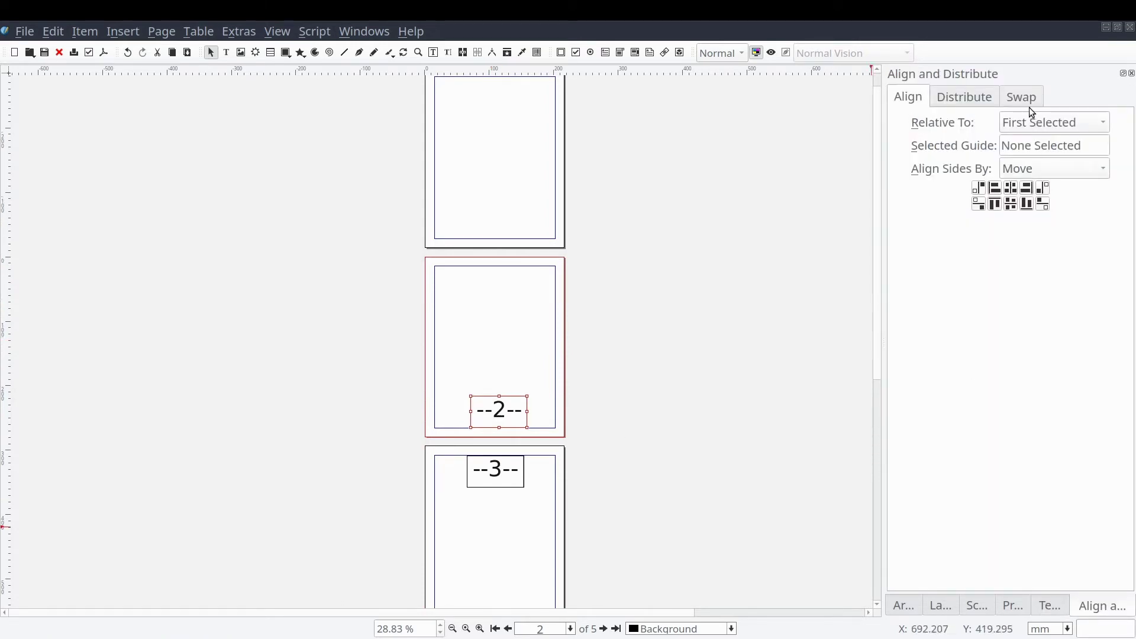
left_click(1045, 609)
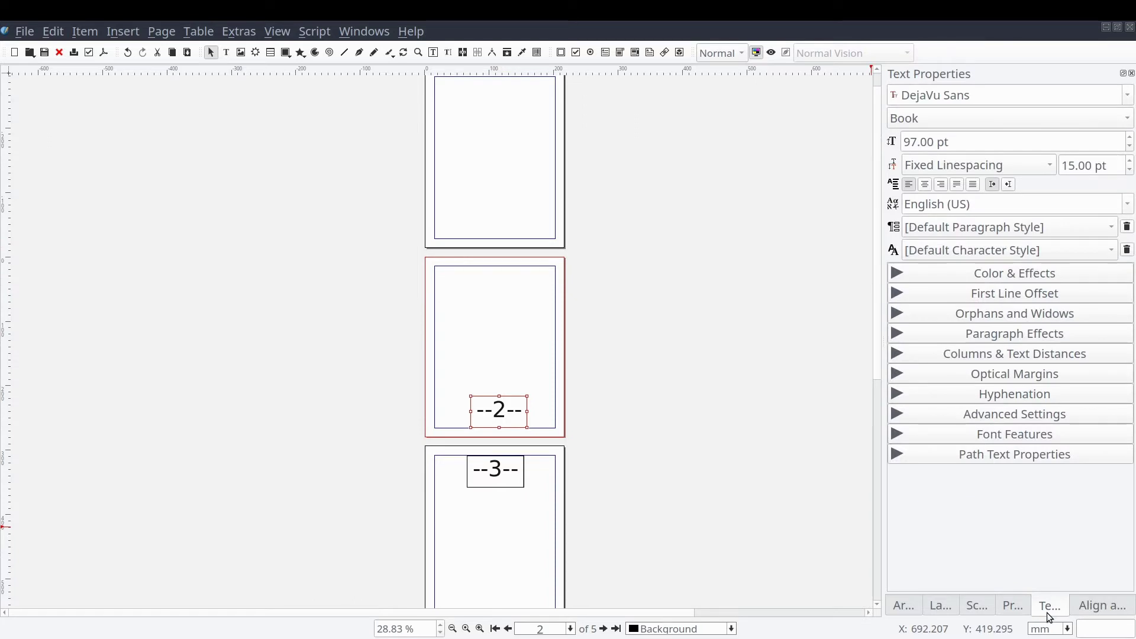
left_click(468, 385)
left_click_drag(484, 400, 494, 408)
left_click(469, 373)
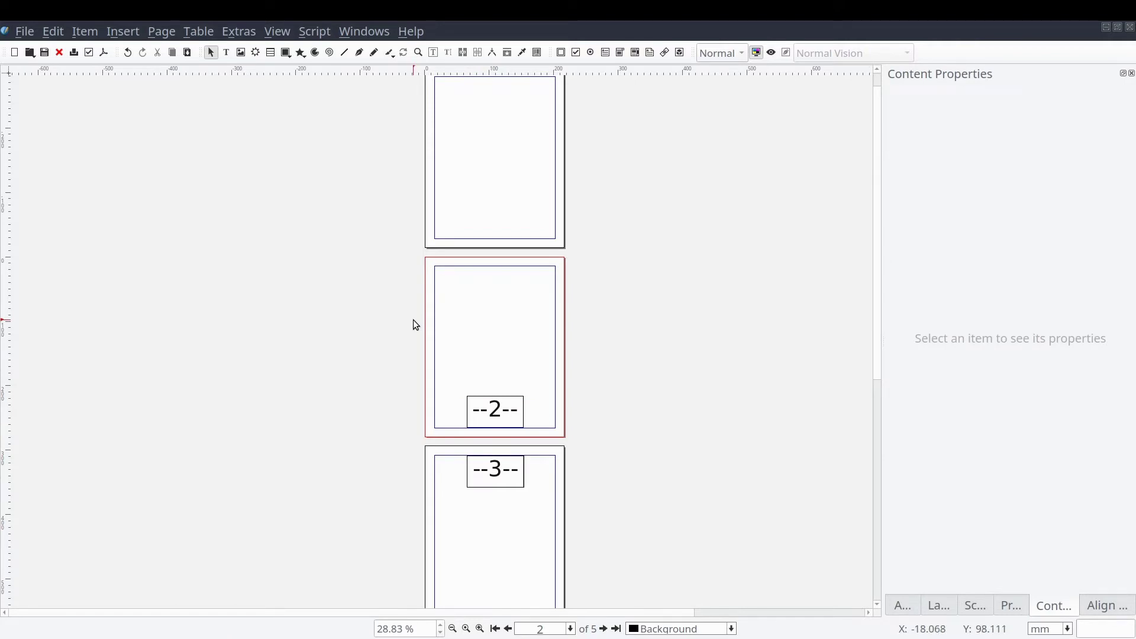
left_click(498, 416)
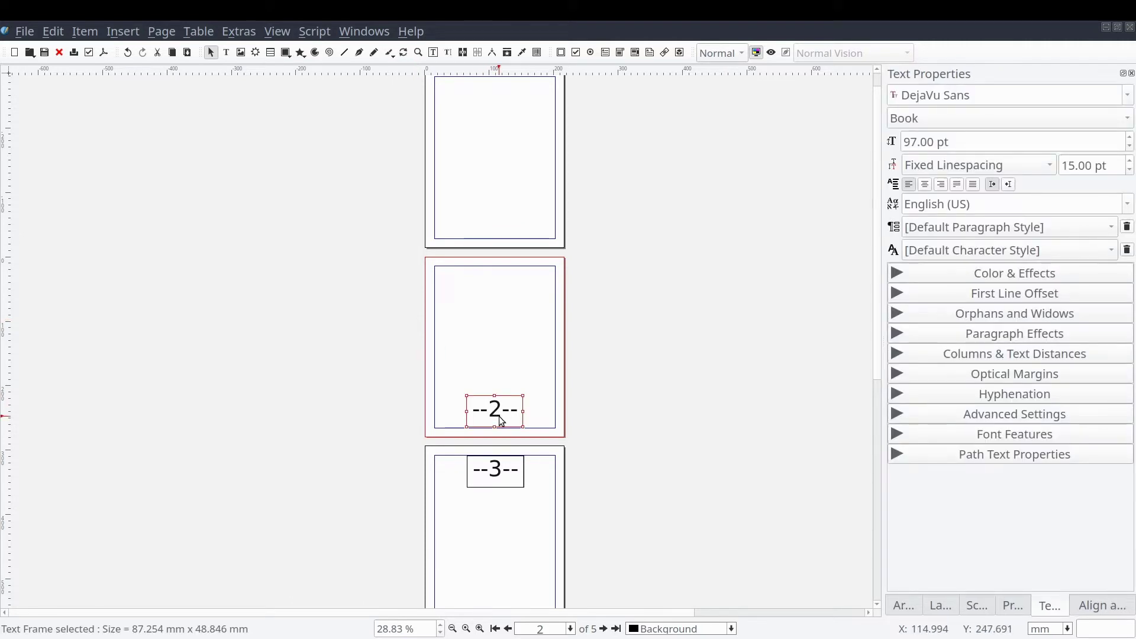
left_click(505, 432)
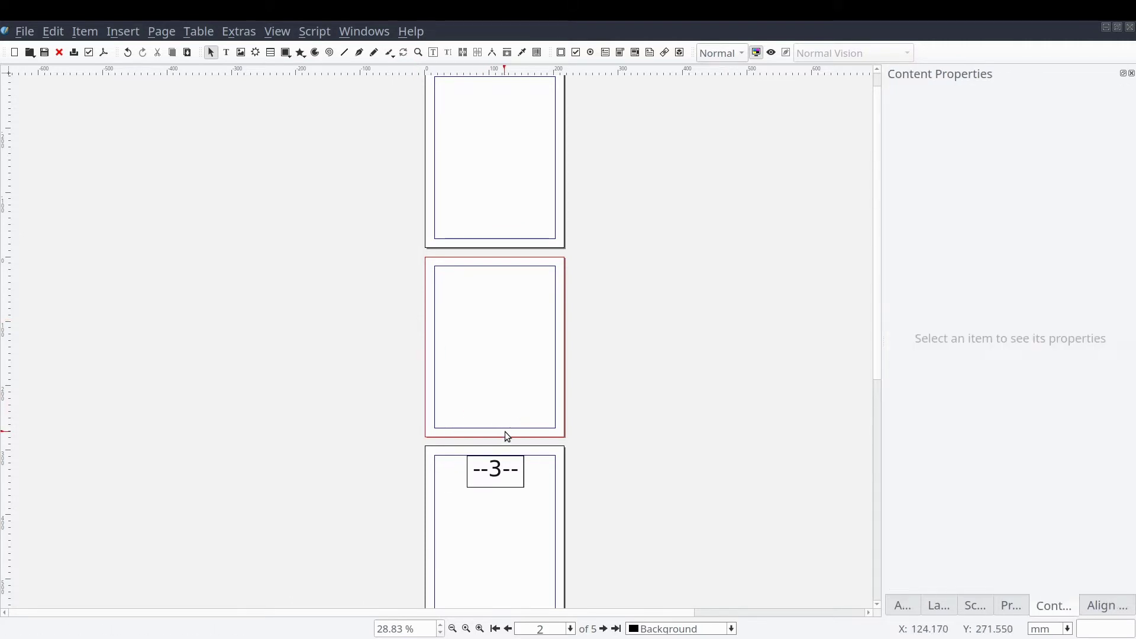
double_click(501, 472)
left_click(530, 482)
Delete the page 3 number frame and enter master page editing
left_click(518, 476)
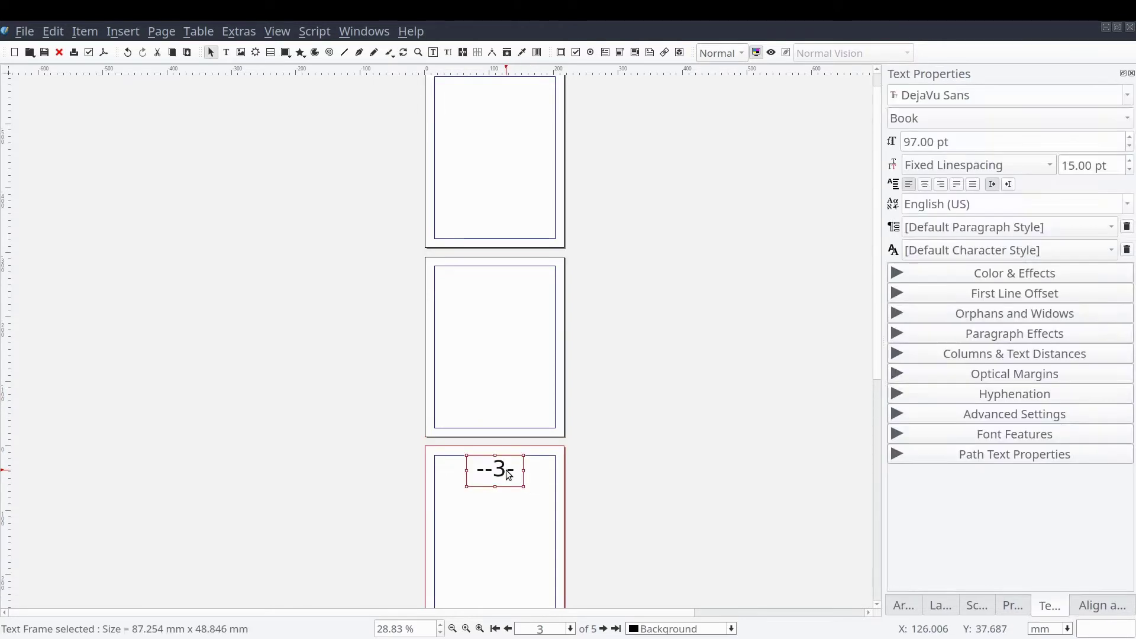
key("Delete")
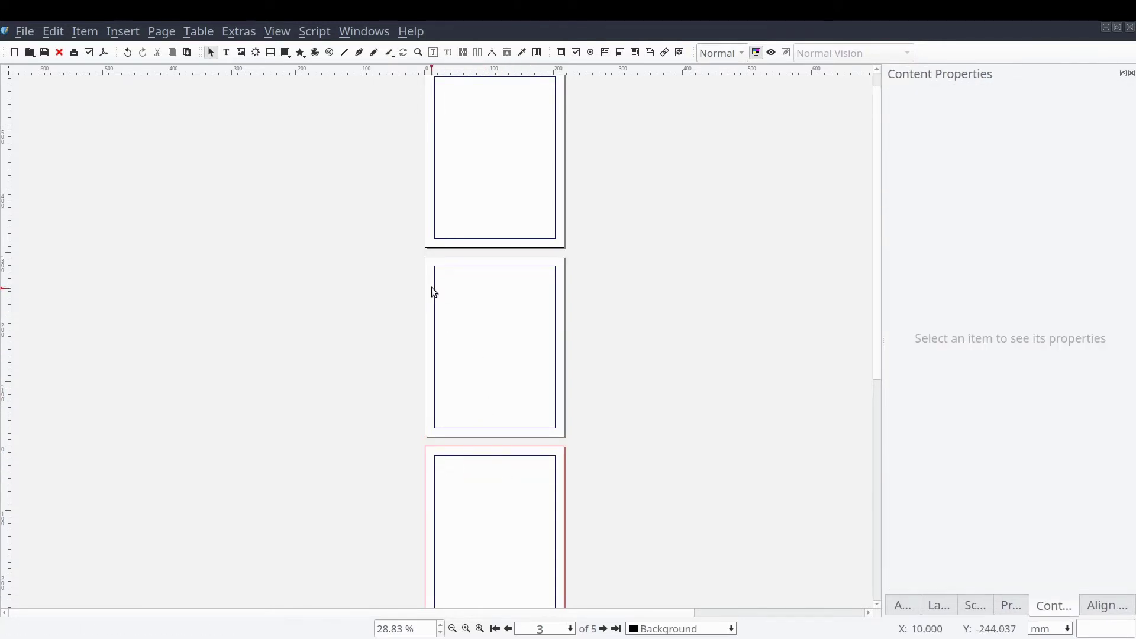
left_click(53, 30)
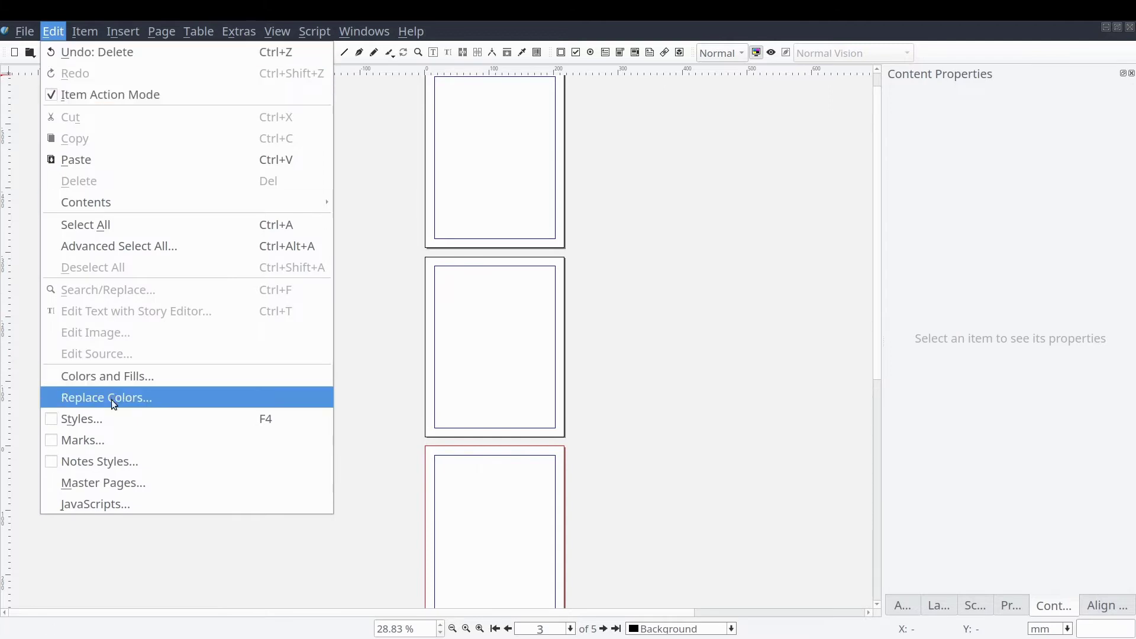
left_click(160, 490)
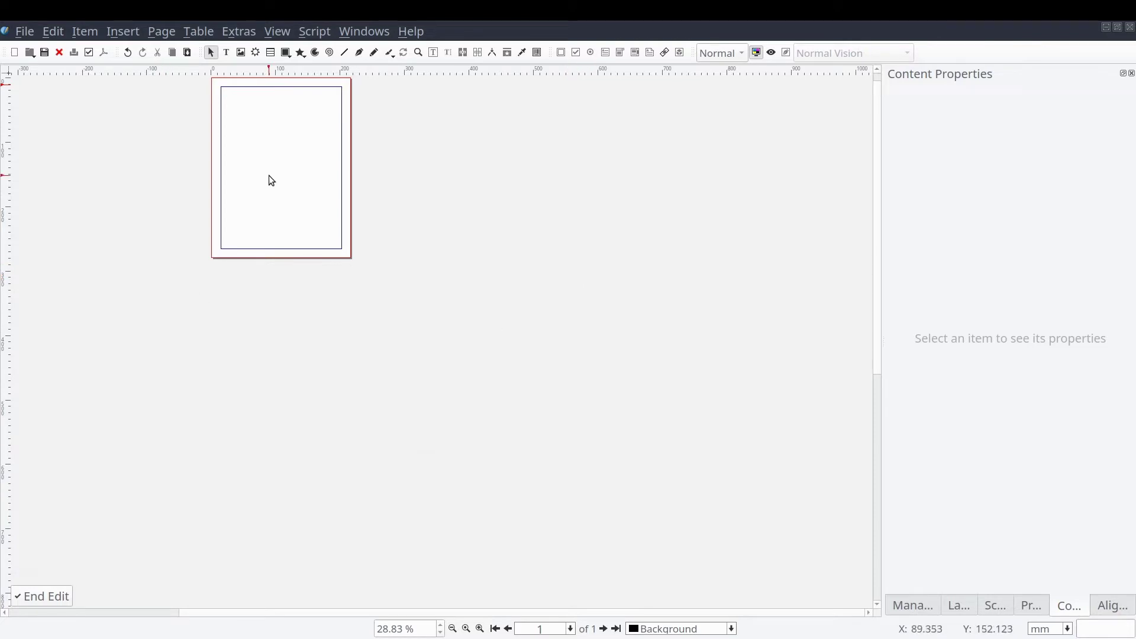
Create a new master page named 'With Page Number'
left_click(913, 605)
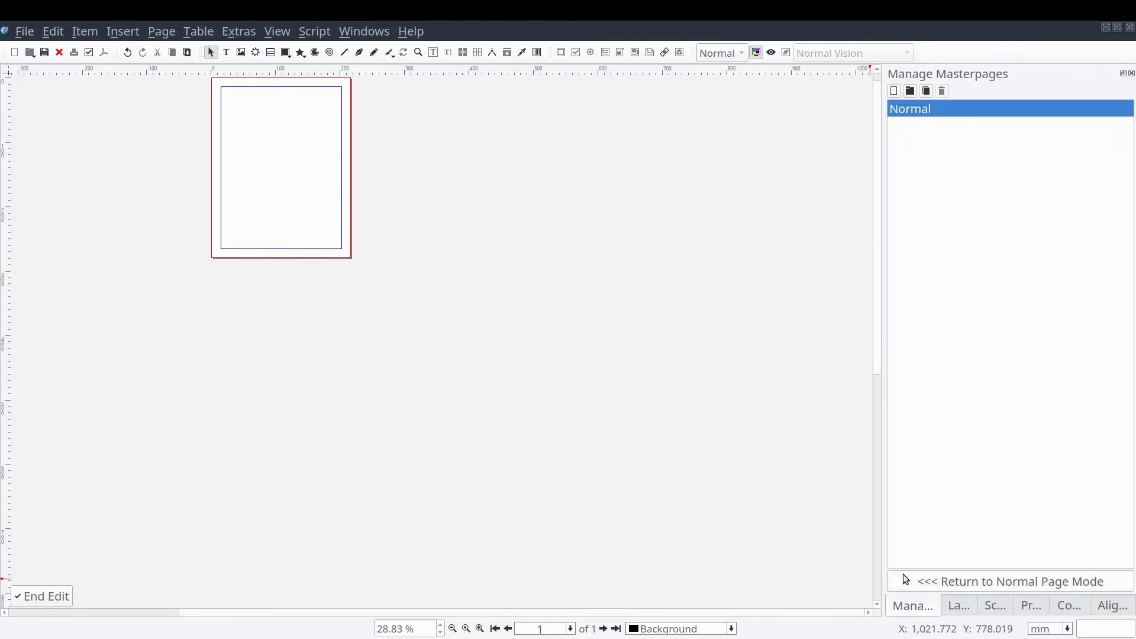
left_click(892, 92)
type("Page Number")
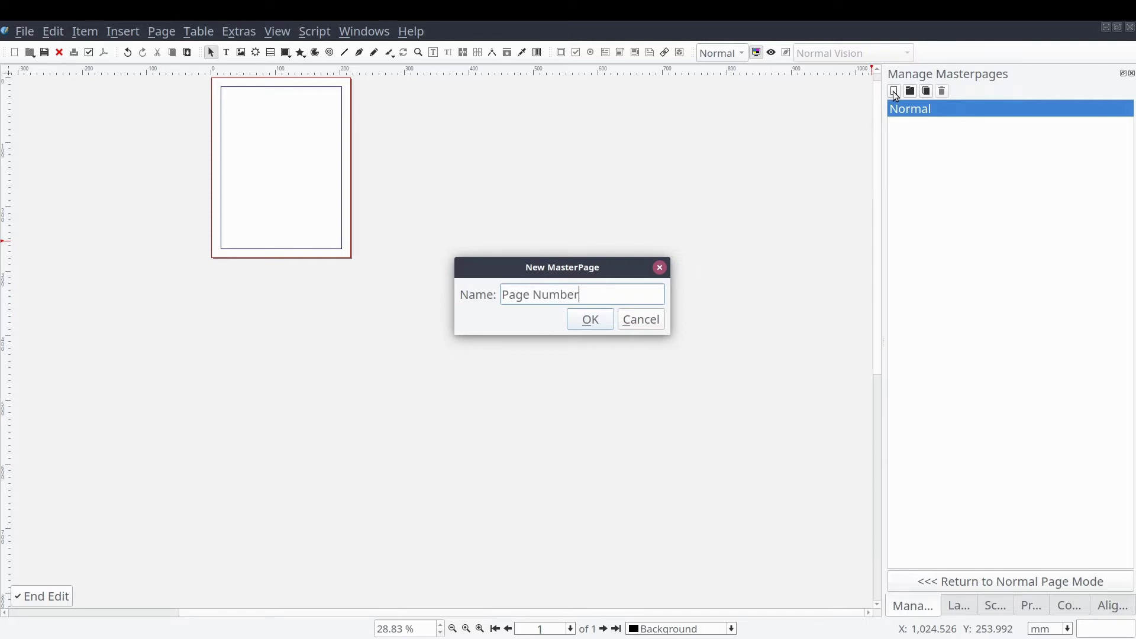
type("With")
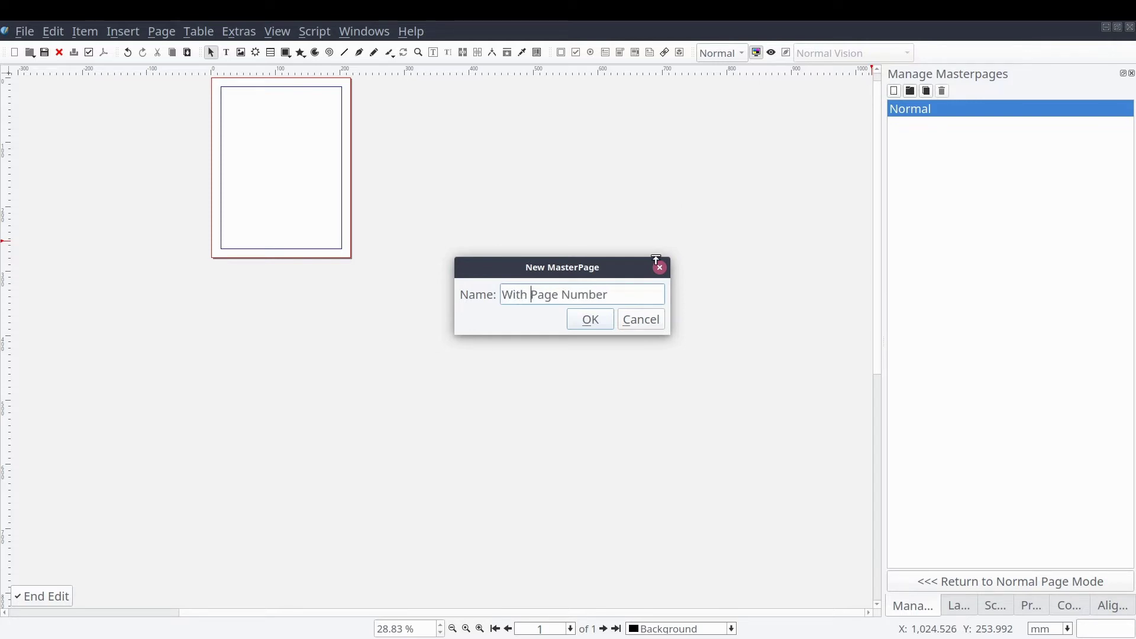
left_click(600, 325)
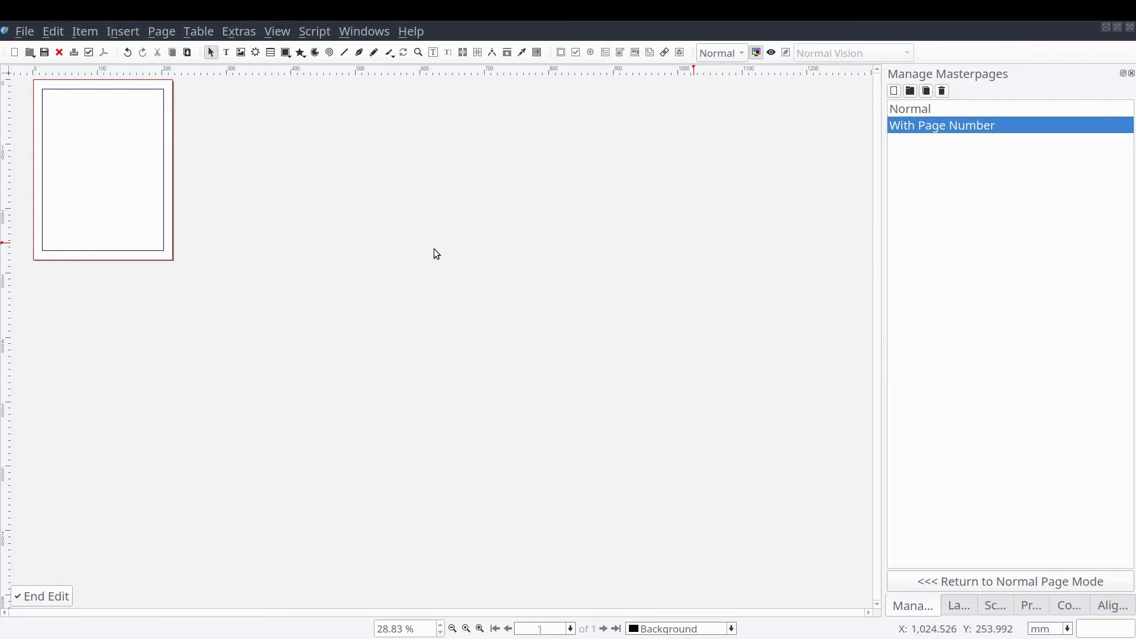
Draw a text frame on the master page and insert an automatic page number
scroll(87, 193, "up", 3)
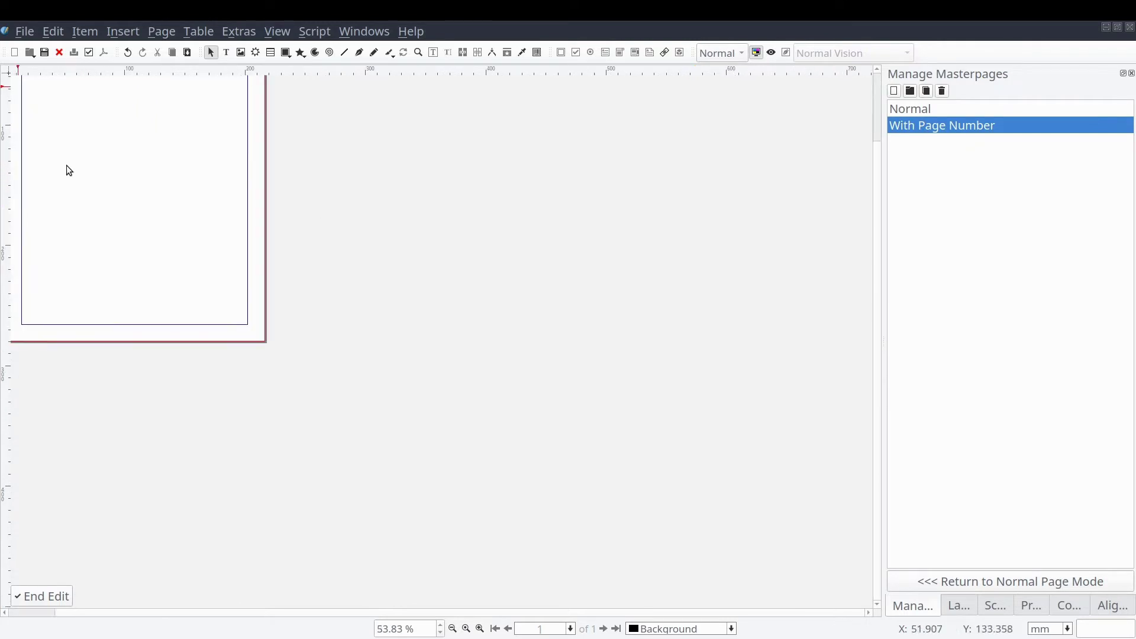
scroll(763, 273, "down", 2)
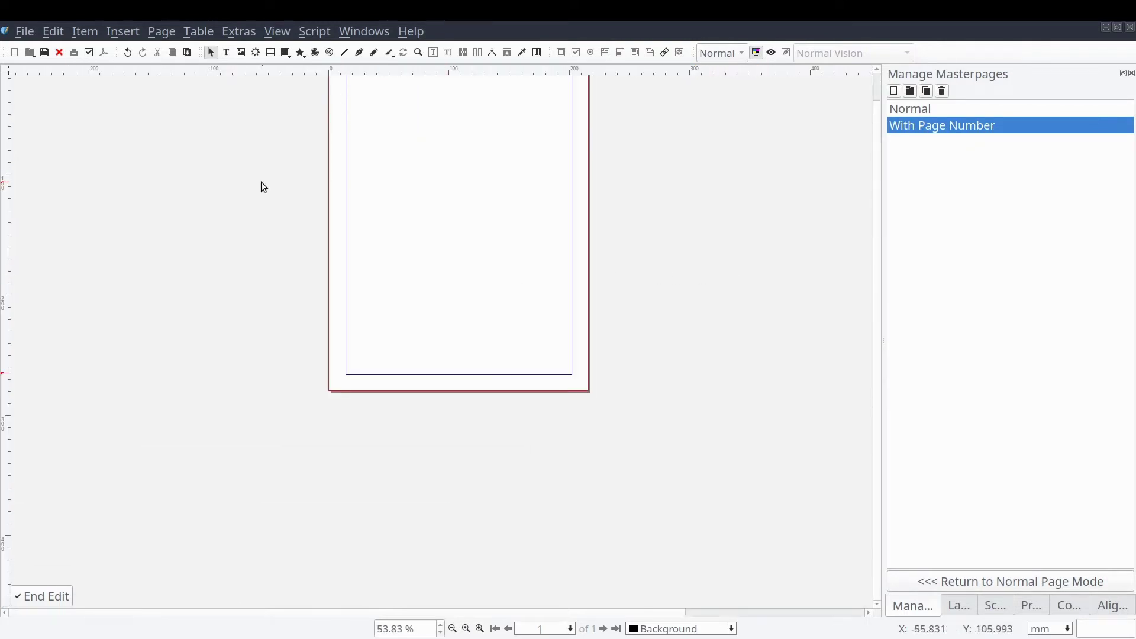
key("t")
left_click_drag(396, 252, 521, 371)
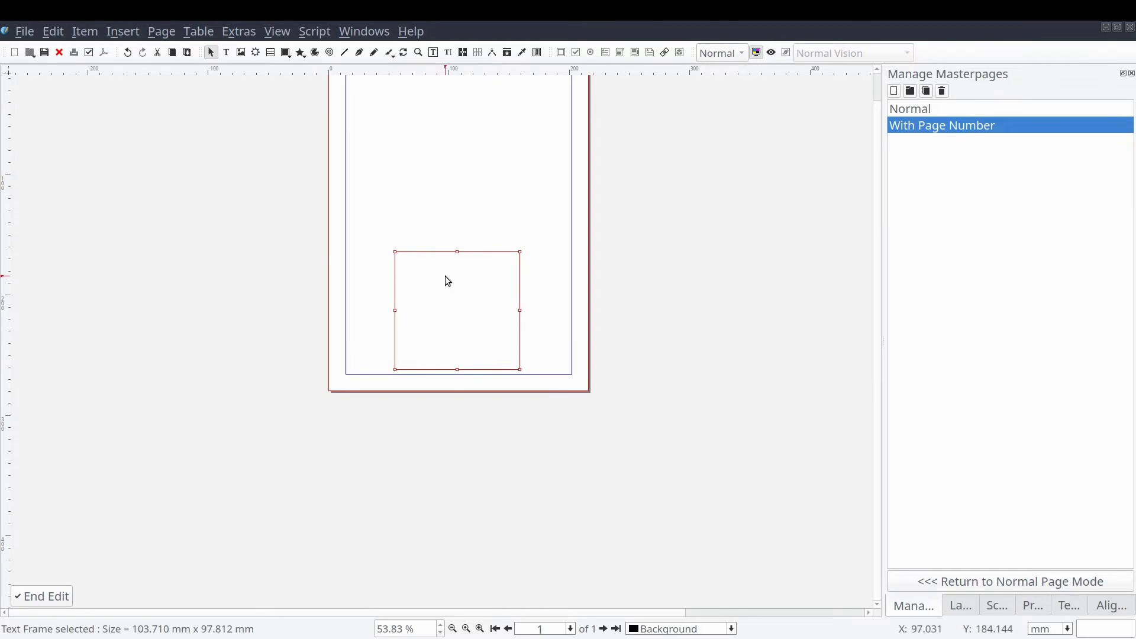
left_click(122, 31)
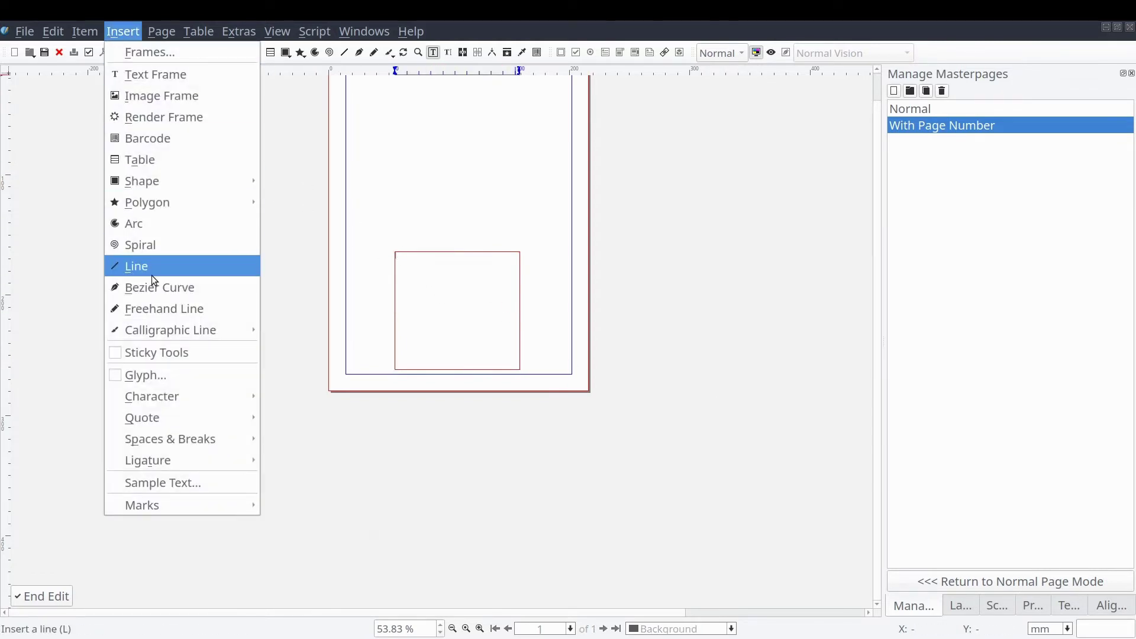
mouse_move(177, 396)
left_click(390, 307)
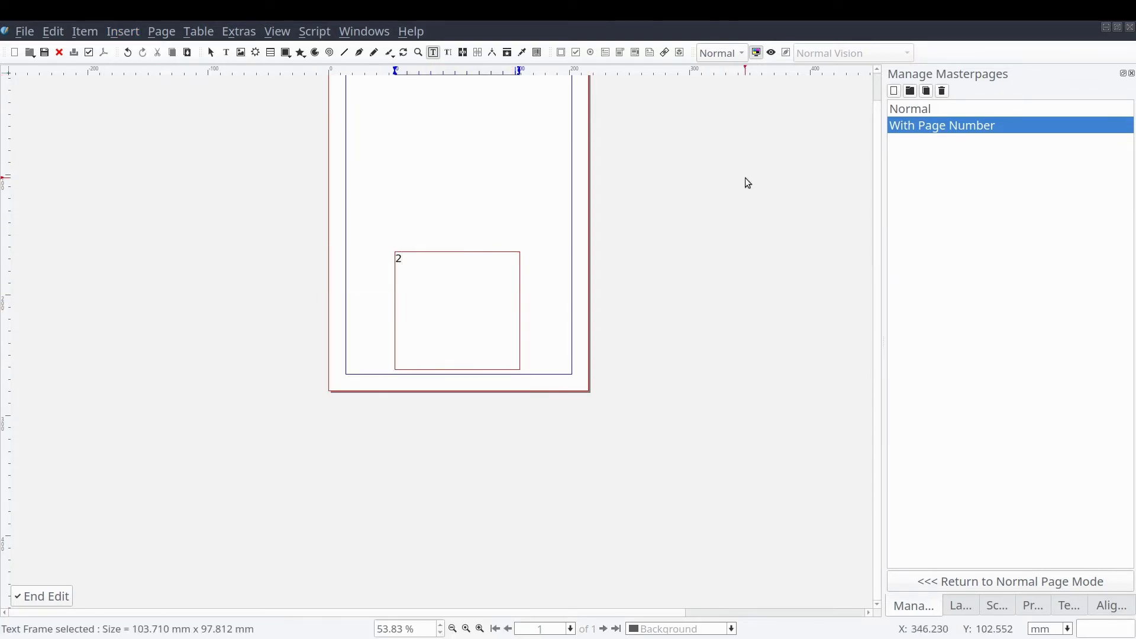
Centre the master page number and set its font size to 100 pt
left_click(1068, 606)
triple_click(966, 134)
type("100")
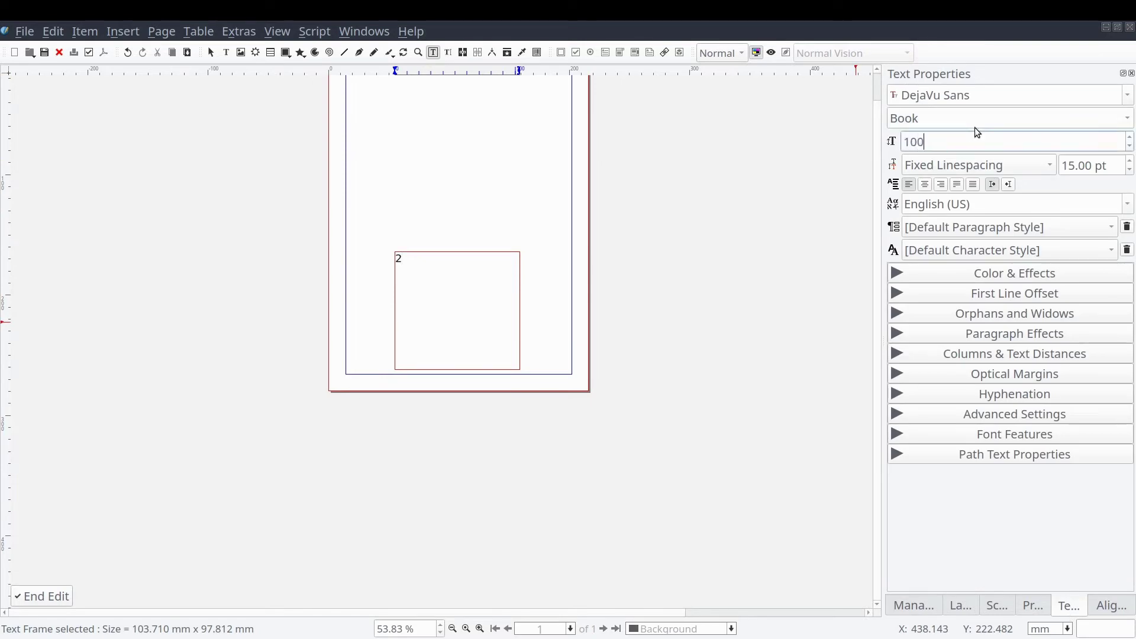
key("Escape")
left_click(925, 184)
double_click(457, 259)
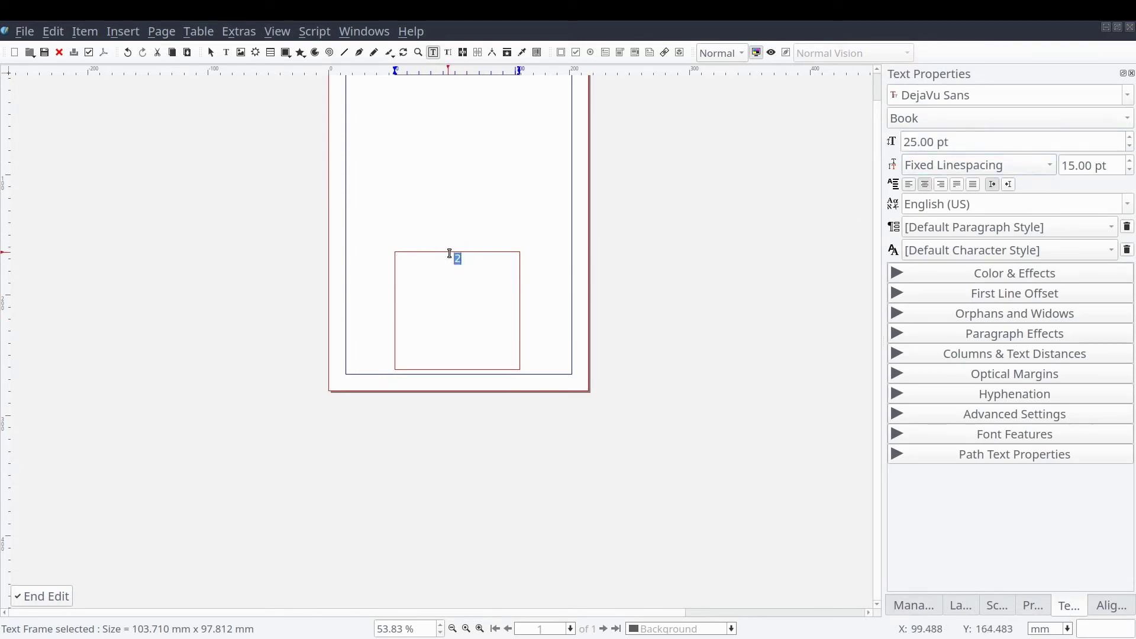
triple_click(928, 142)
type("100")
key("Return")
End master page editing and choose the With Page Number master for page 2
left_click(172, 499)
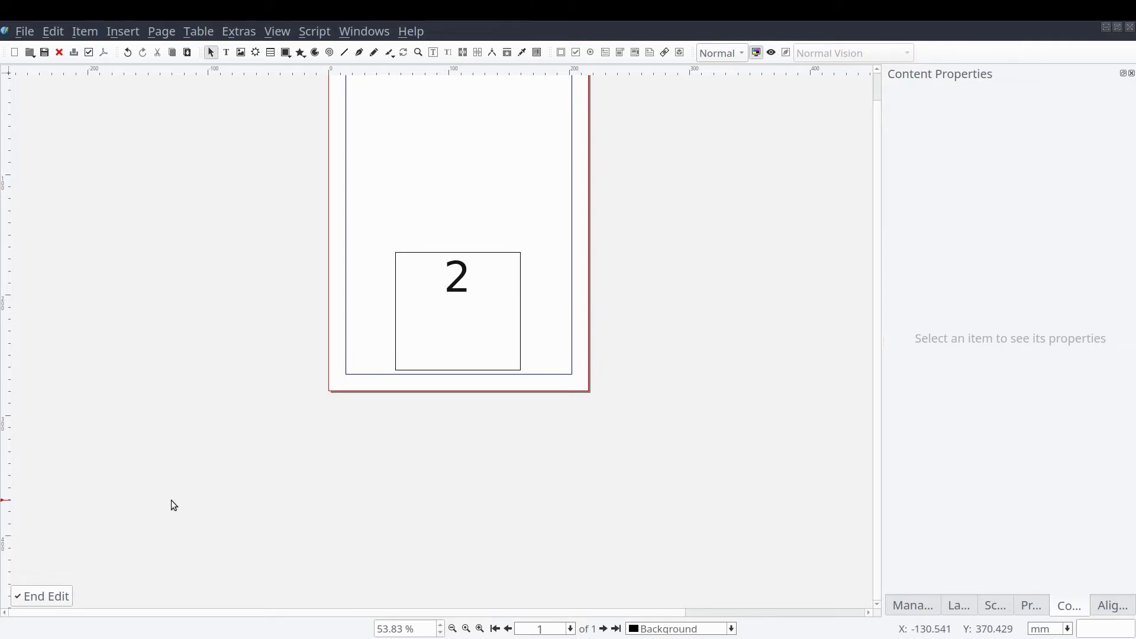
left_click(44, 596)
right_click(499, 292)
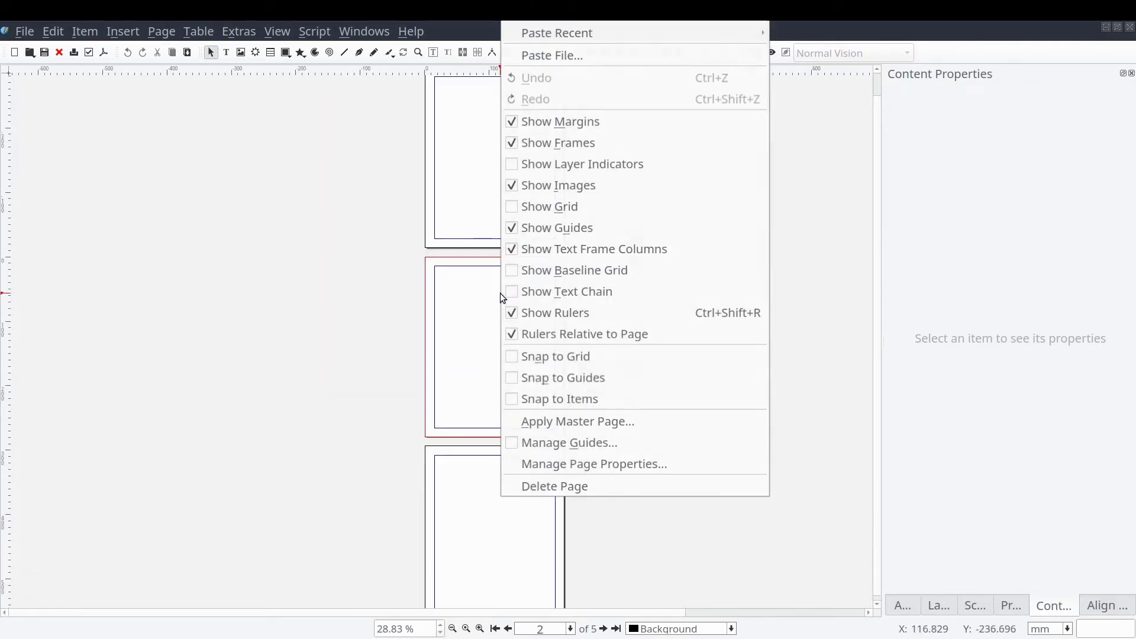
left_click(658, 427)
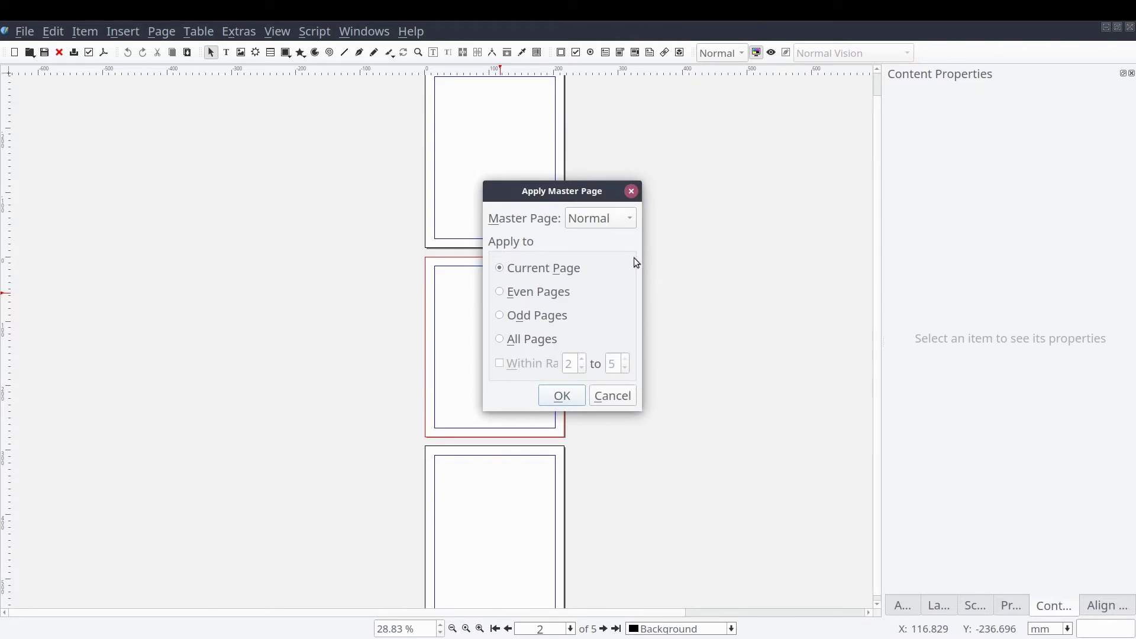
left_click(628, 217)
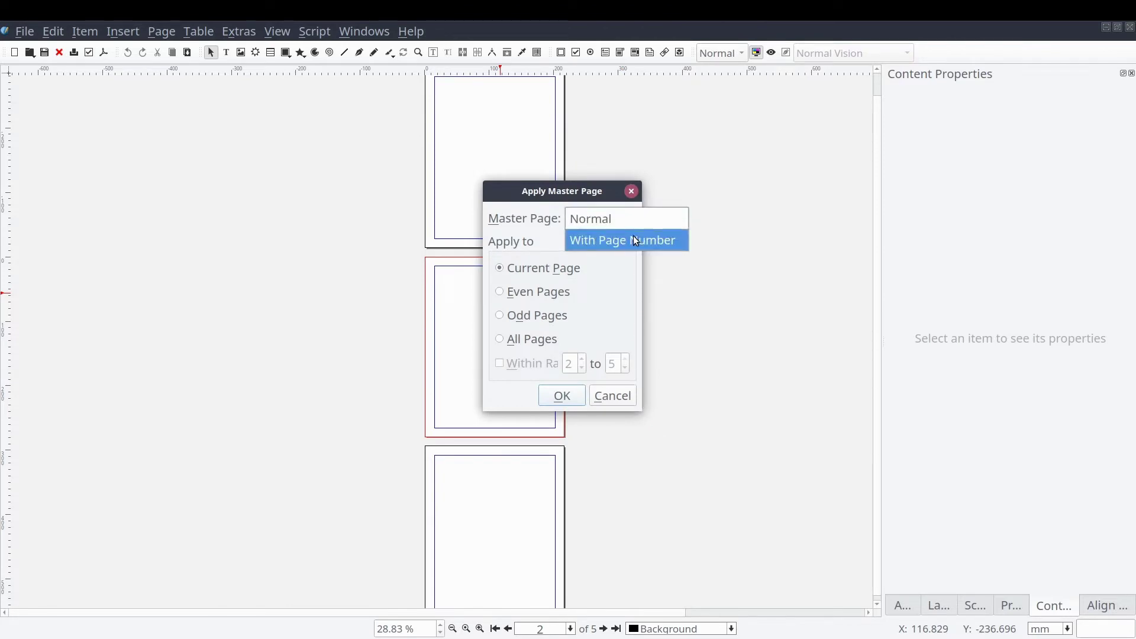
left_click(636, 241)
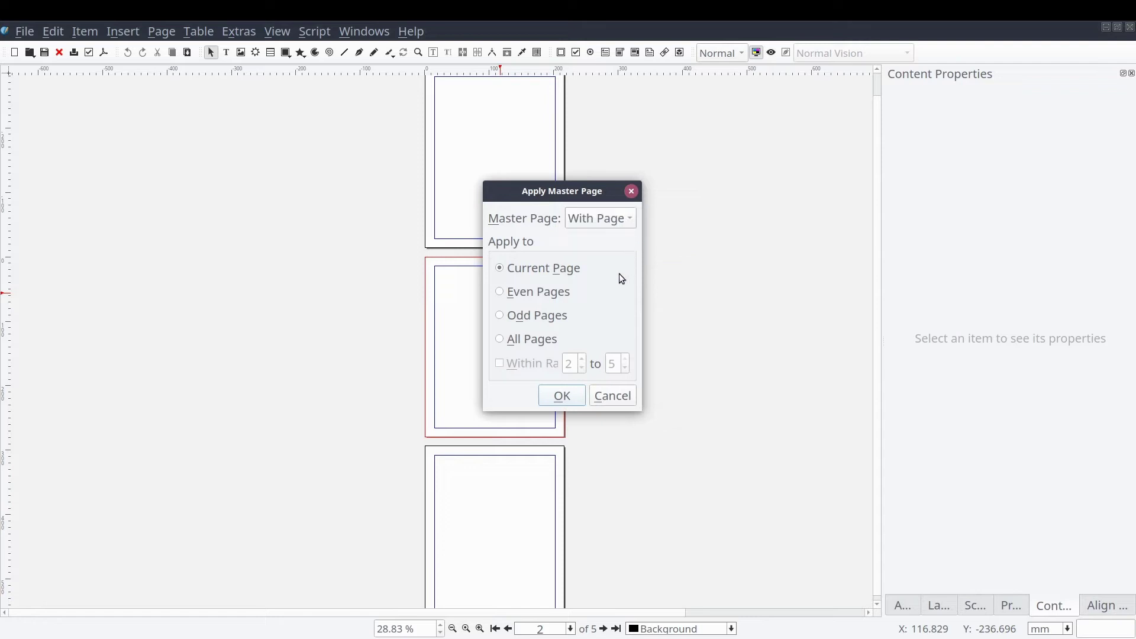
Apply the master to all pages within the range 2 to 4
left_click(533, 339)
left_click_drag(485, 372, 417, 373)
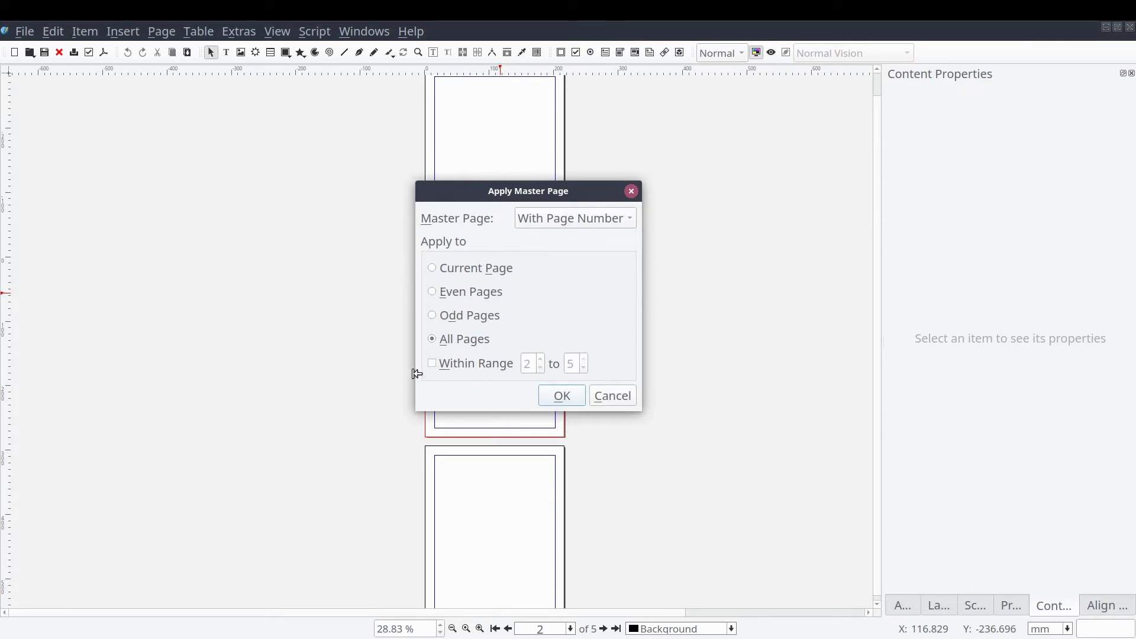
left_click(432, 365)
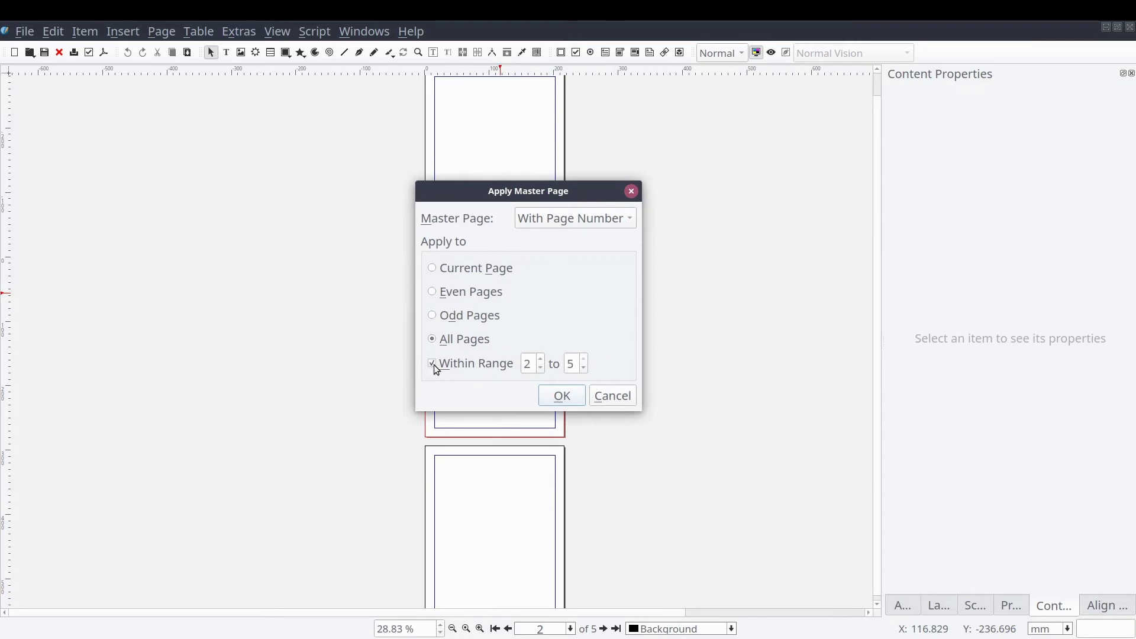
double_click(526, 367)
left_click(584, 341)
double_click(568, 364)
left_click(578, 365)
Apply the With Page Number master to pages 2–4 and scroll through to check numbers 2 and 3
left_click(577, 400)
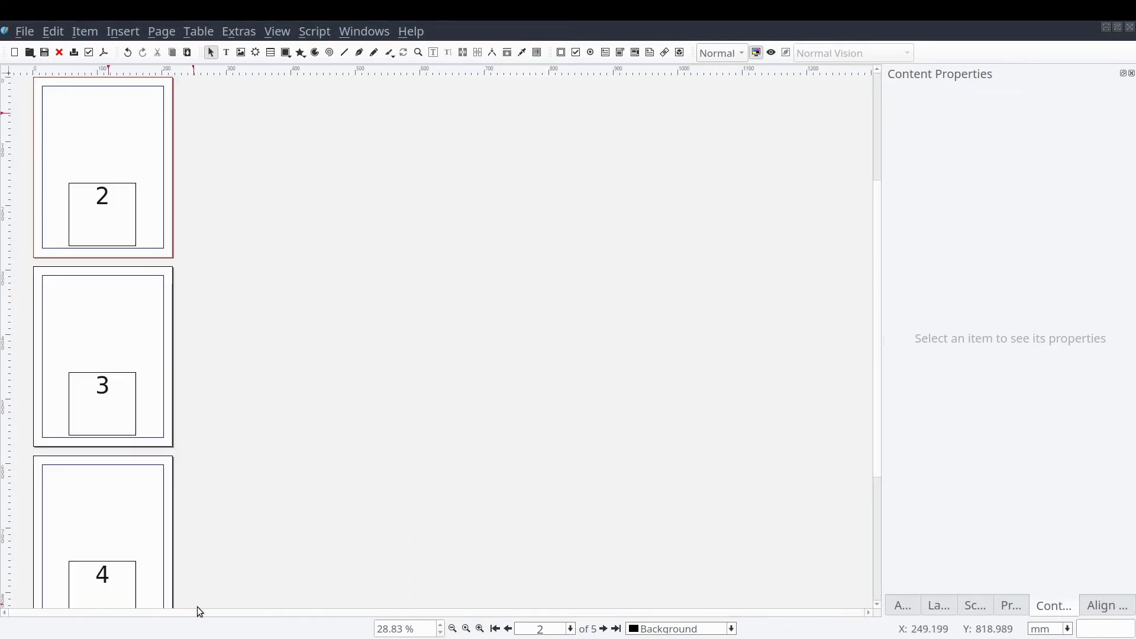
scroll(80, 378, "up", 3)
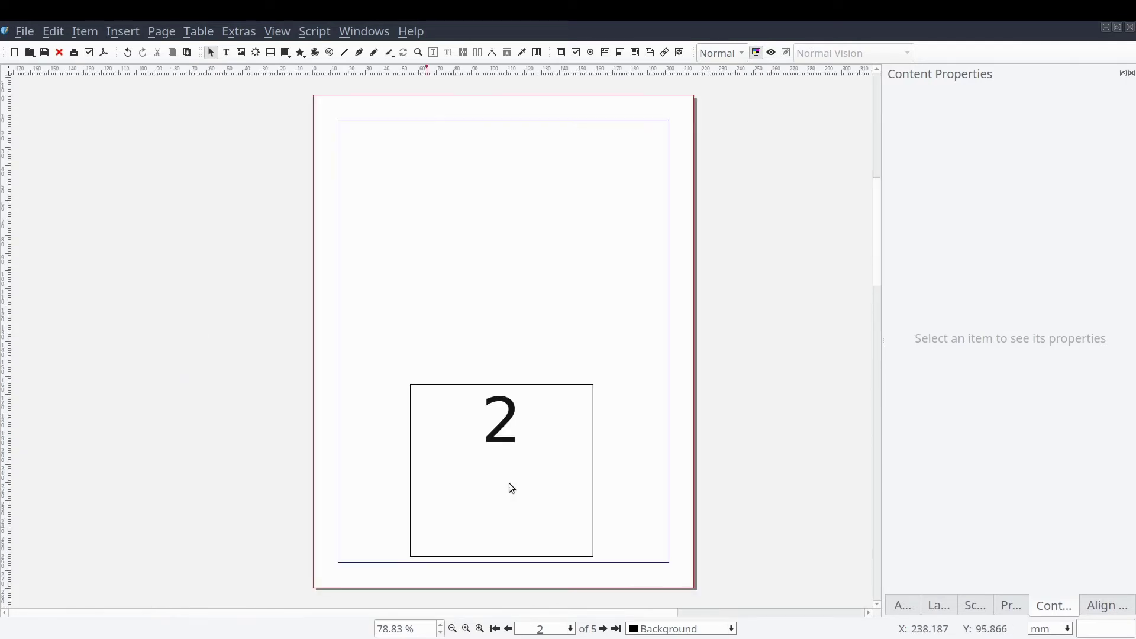
scroll(509, 483, "up", 1)
scroll(563, 390, "down", 2)
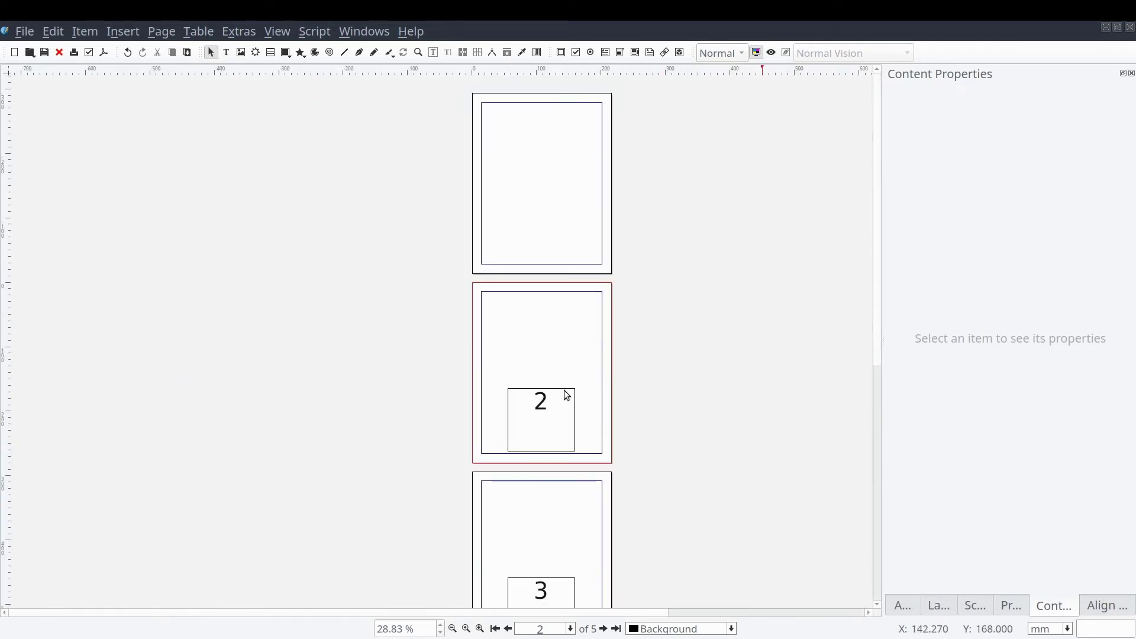
mouse_move(879, 260)
left_mouse_down()
mouse_move(881, 522)
mouse_move(866, 221)
mouse_move(878, 259)
left_mouse_up()
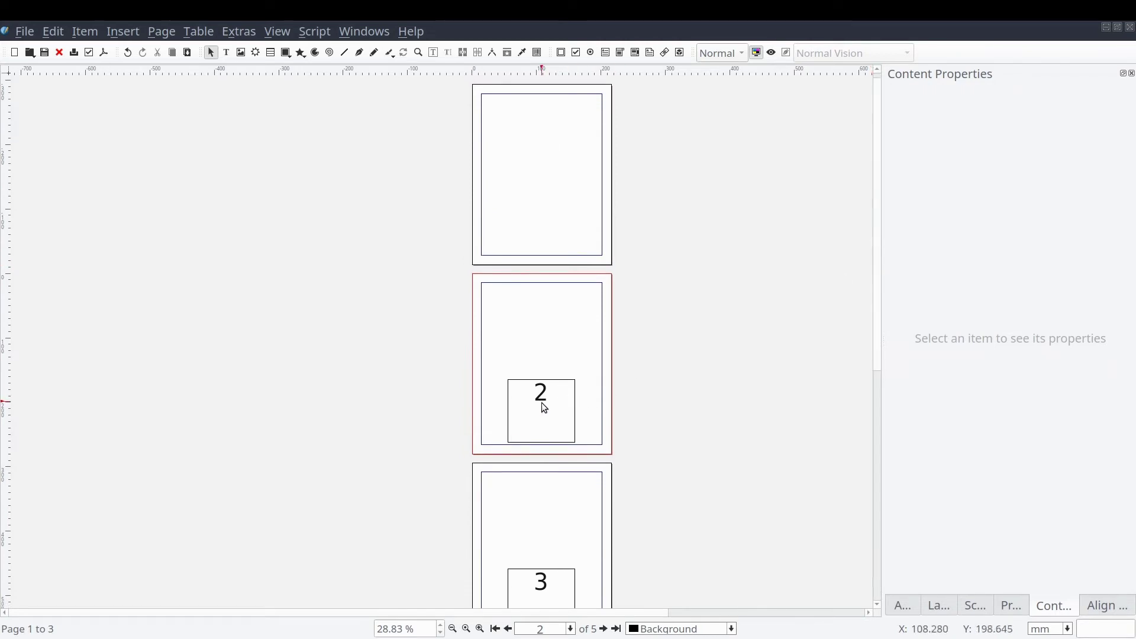
scroll(584, 487, "down", 6)
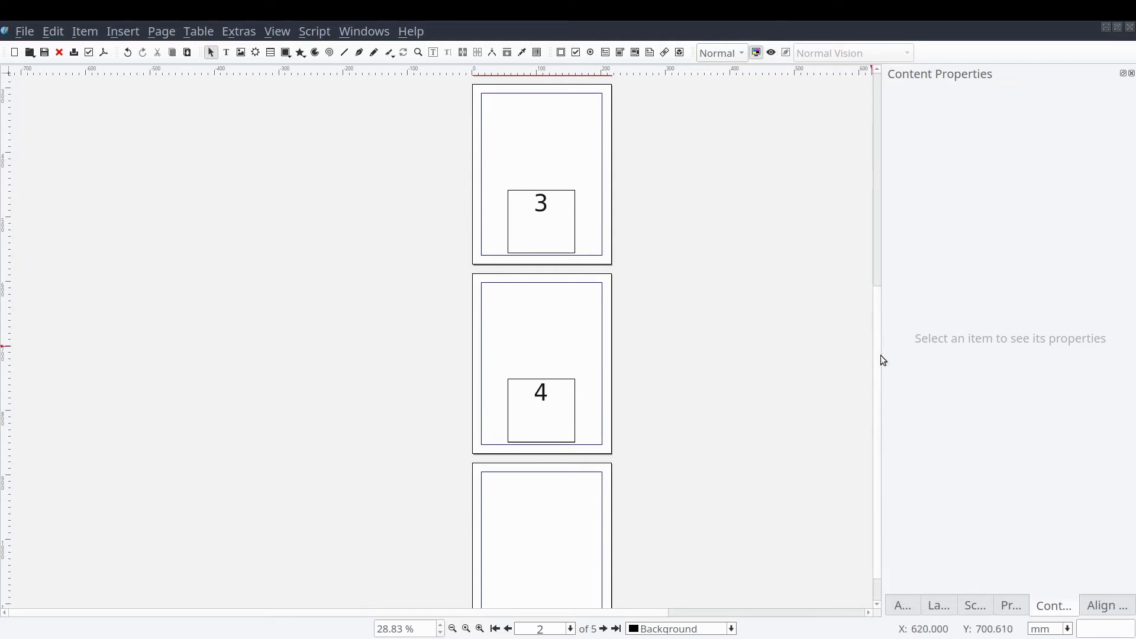
left_click_drag(880, 355, 835, 125)
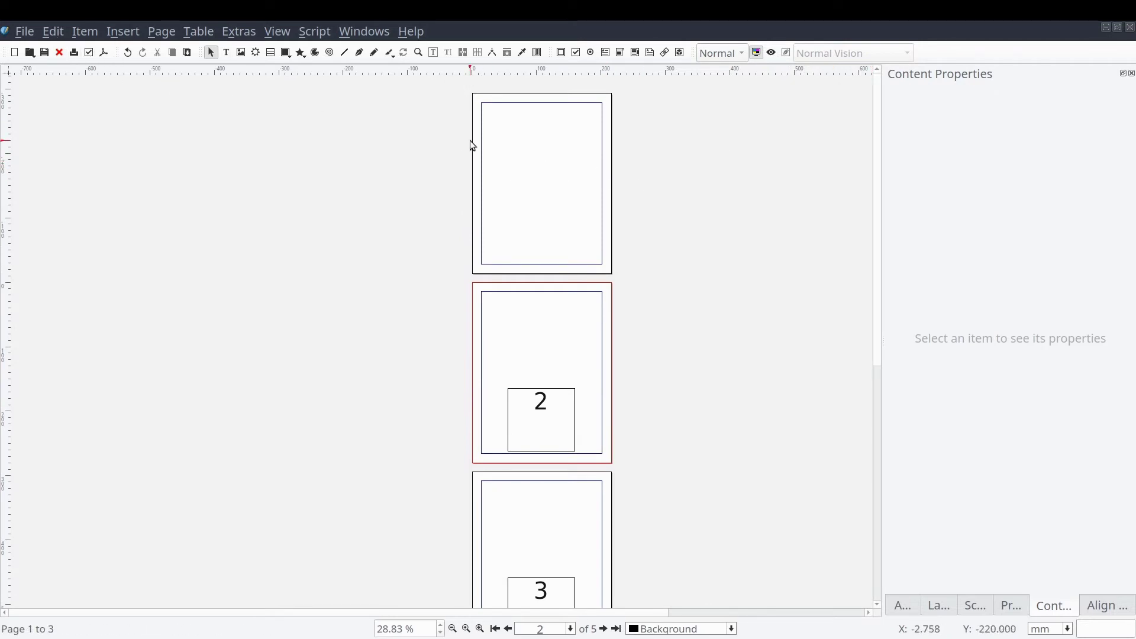
scroll(463, 130, "down", 2)
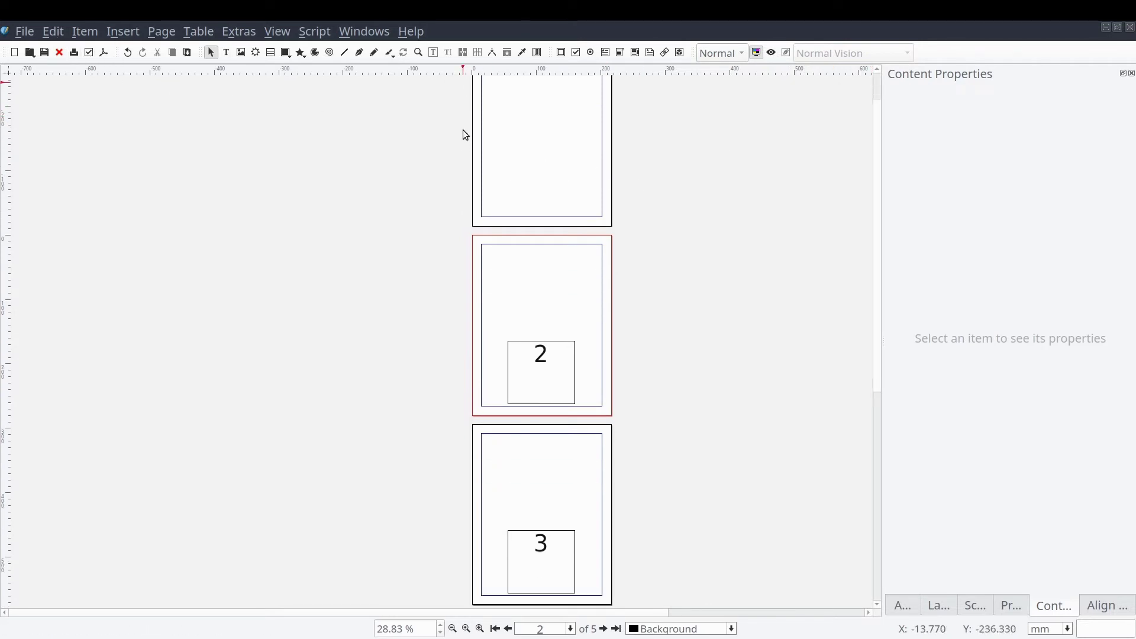
scroll(460, 141, "down", 5)
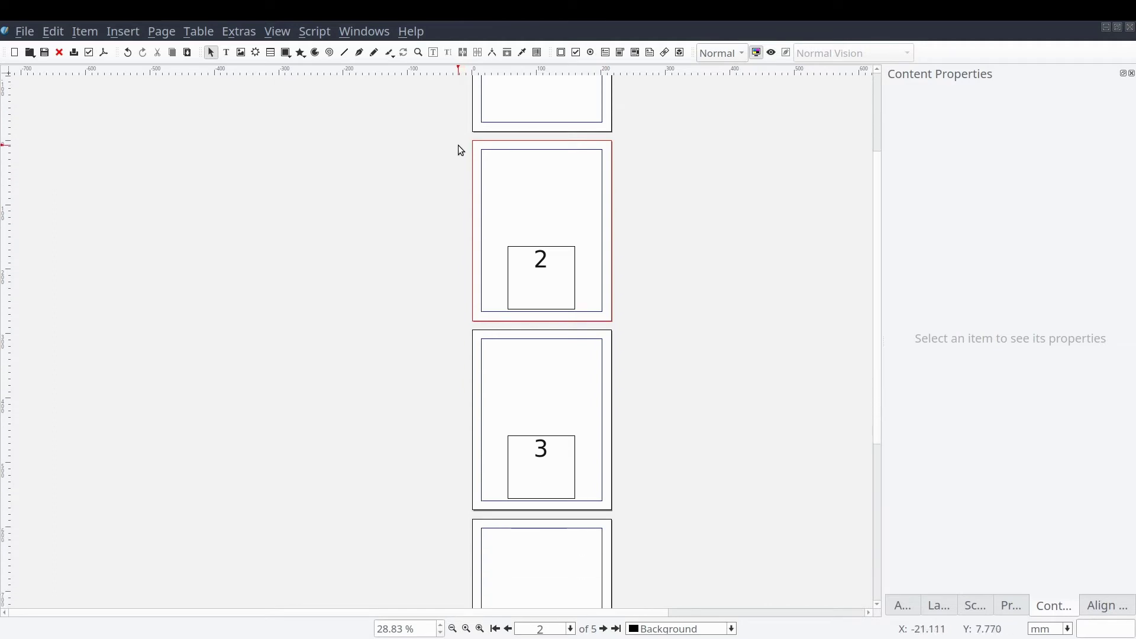
Toggle Preview Mode on and off to check the page numbers without frames
left_click(770, 53)
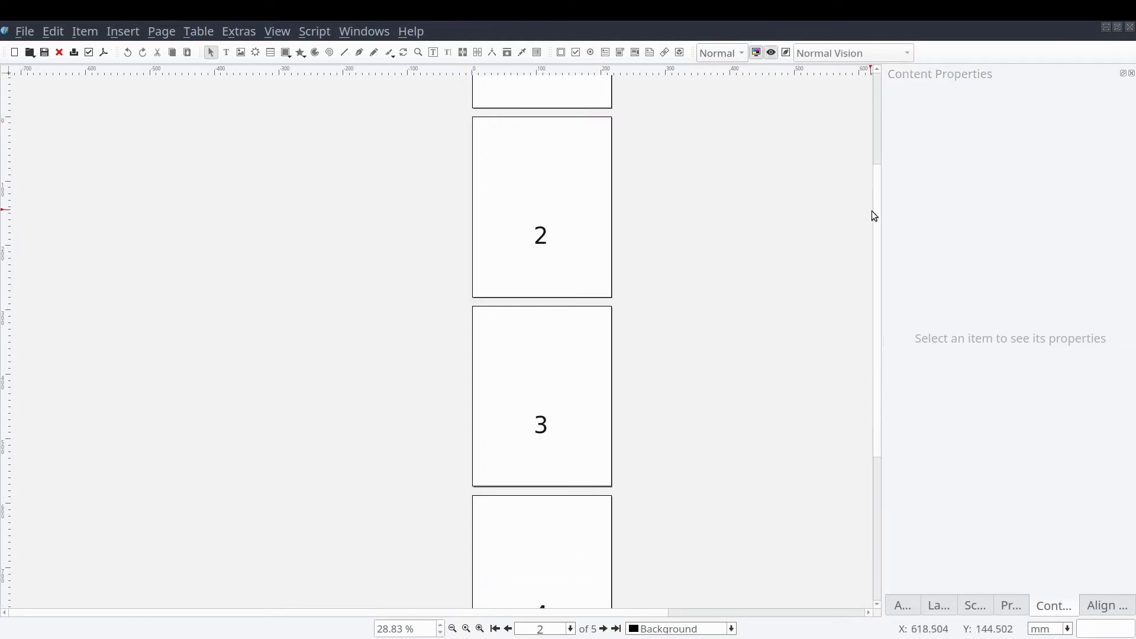
left_click_drag(873, 211, 881, 126)
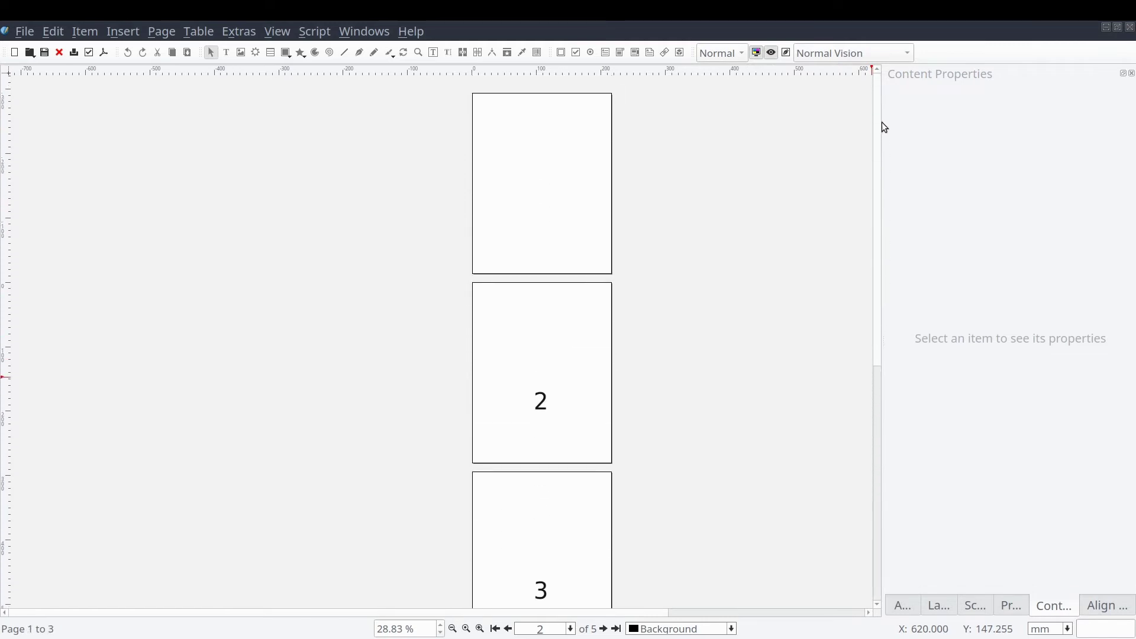
left_click(771, 53)
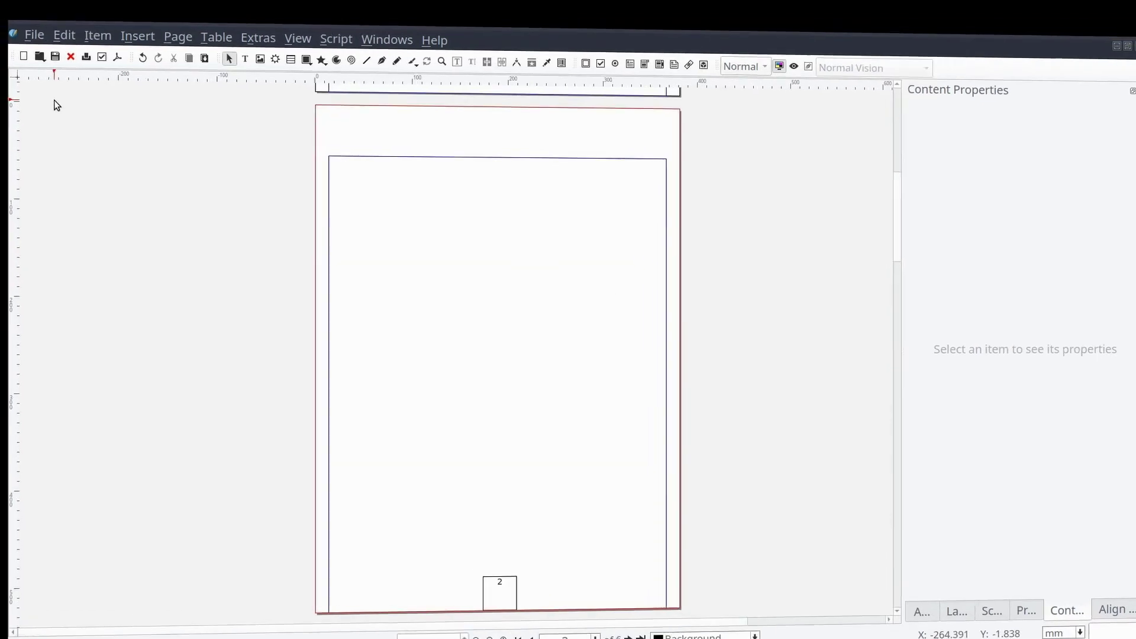
Show Document Setup's Sections list, widening the window and the Fill Character column
left_click(33, 35)
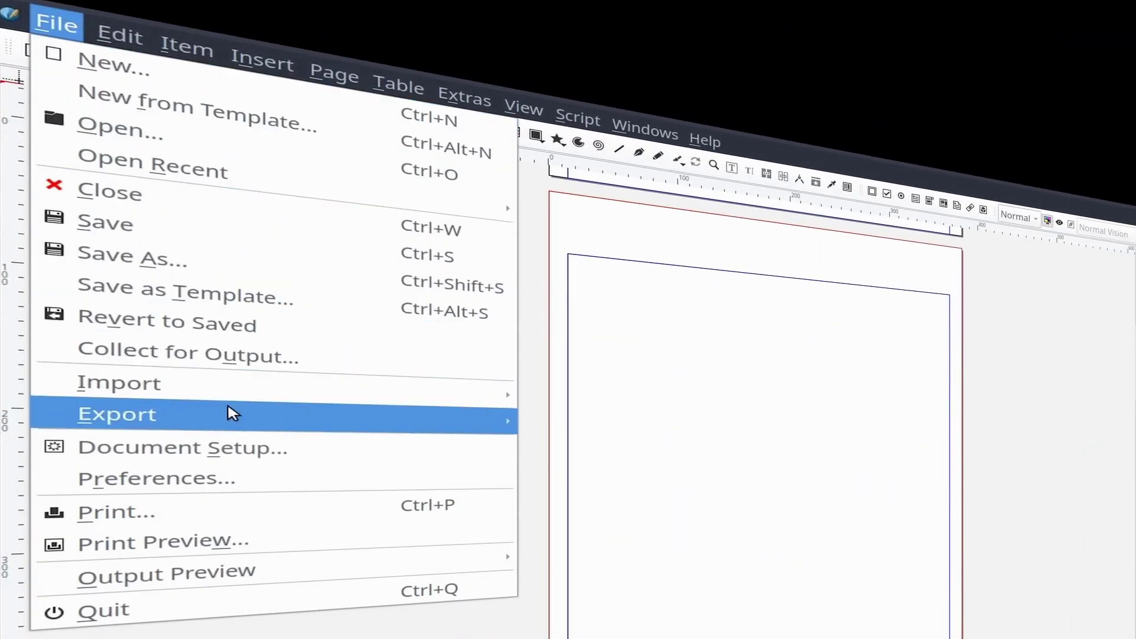
left_click(317, 457)
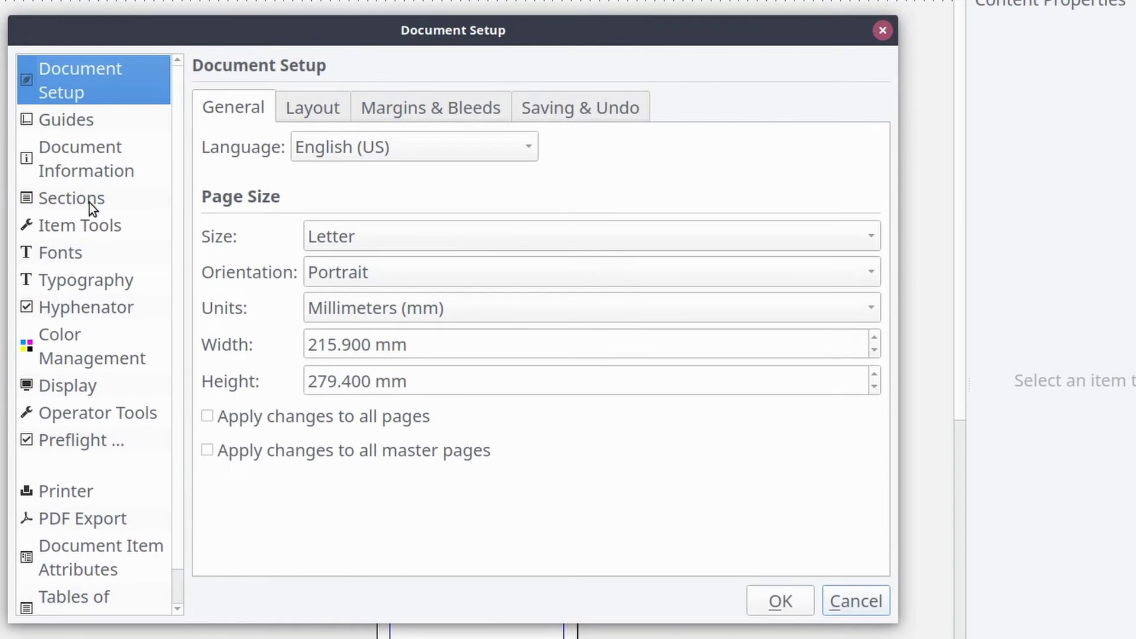
left_click(92, 203)
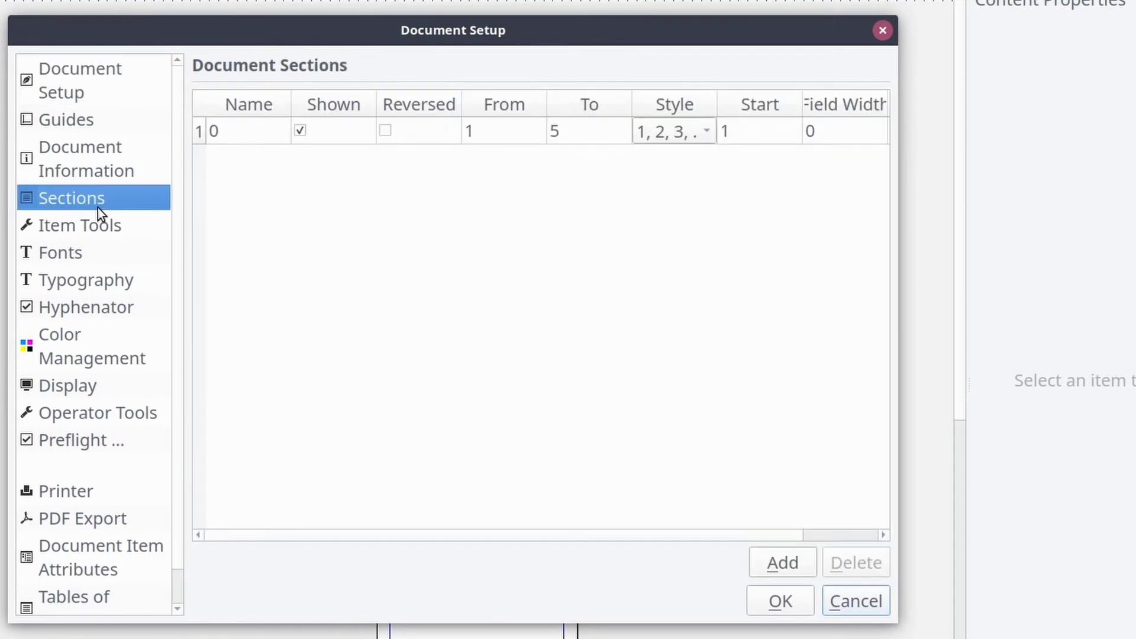
left_click_drag(892, 233, 1133, 232)
left_click(971, 105)
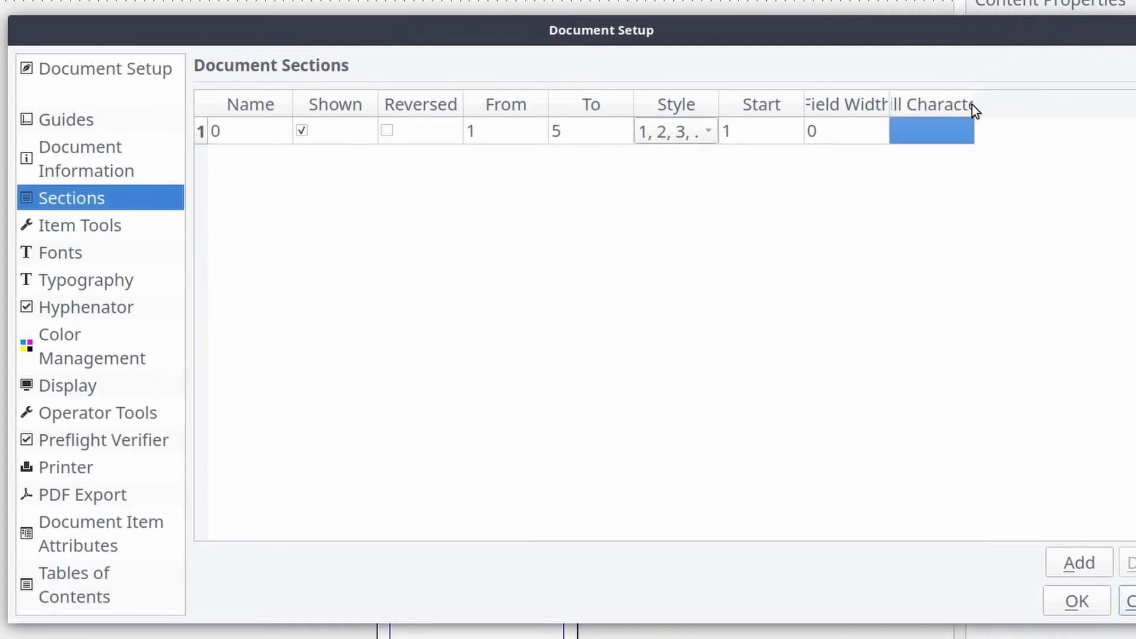
left_click_drag(973, 104, 1123, 113)
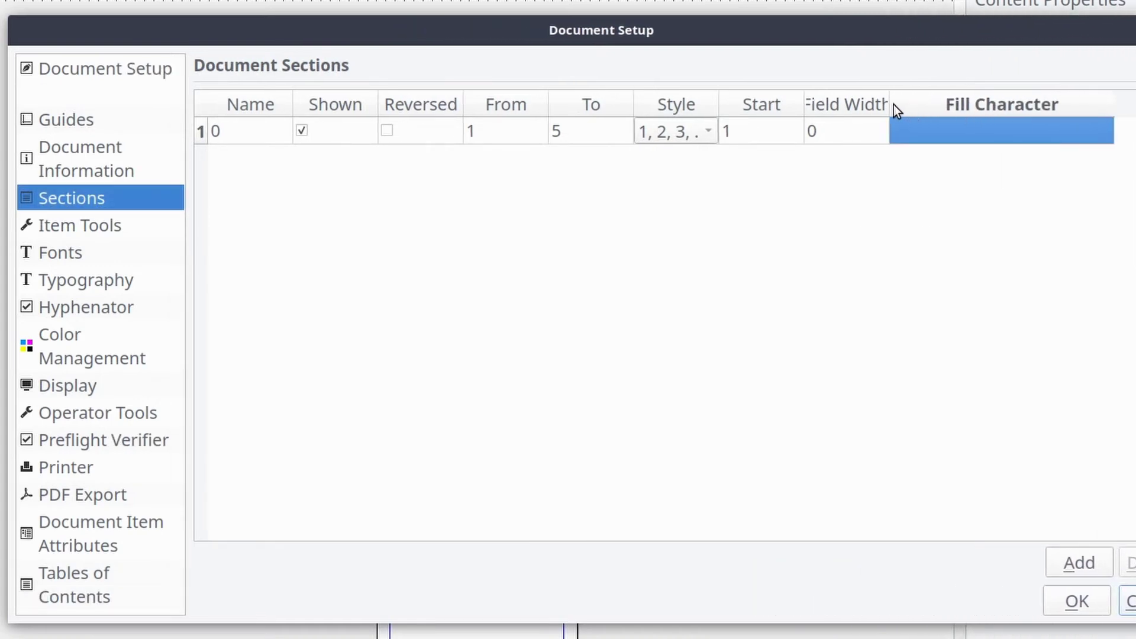
left_click_drag(894, 104, 962, 113)
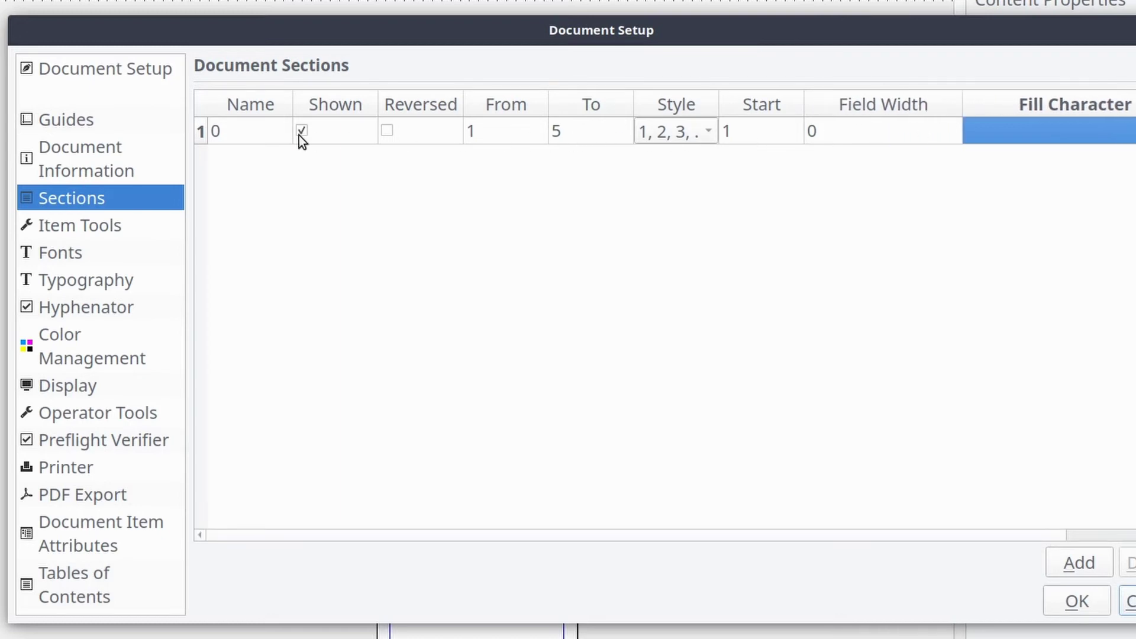
Rename the first section to 'Standard Page Numbers'
double_click(251, 135)
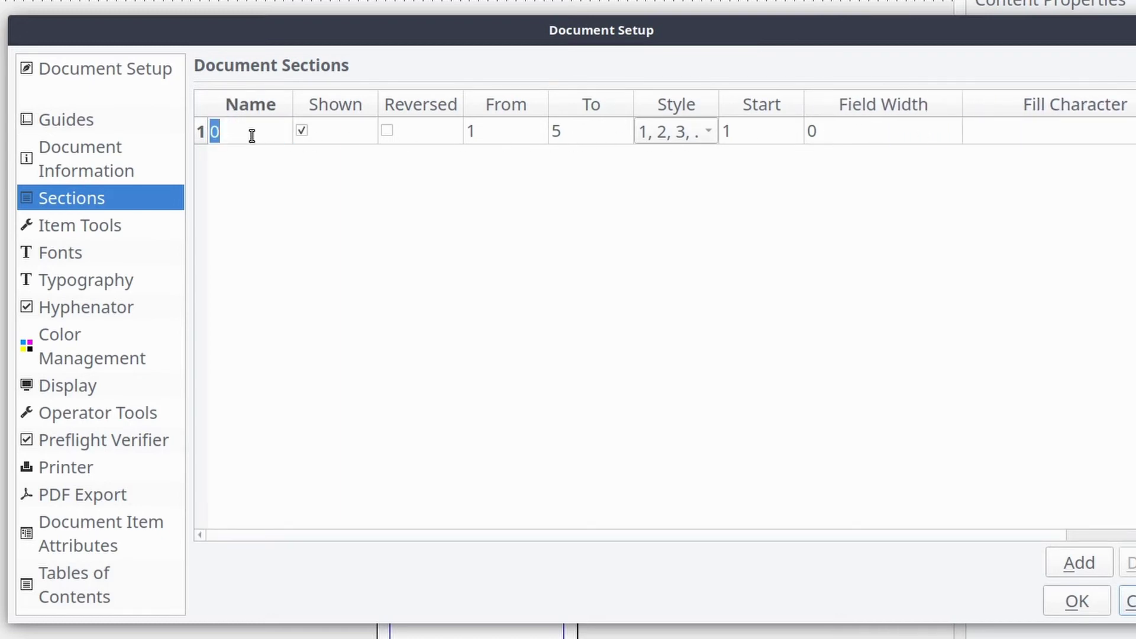
type("Standard P")
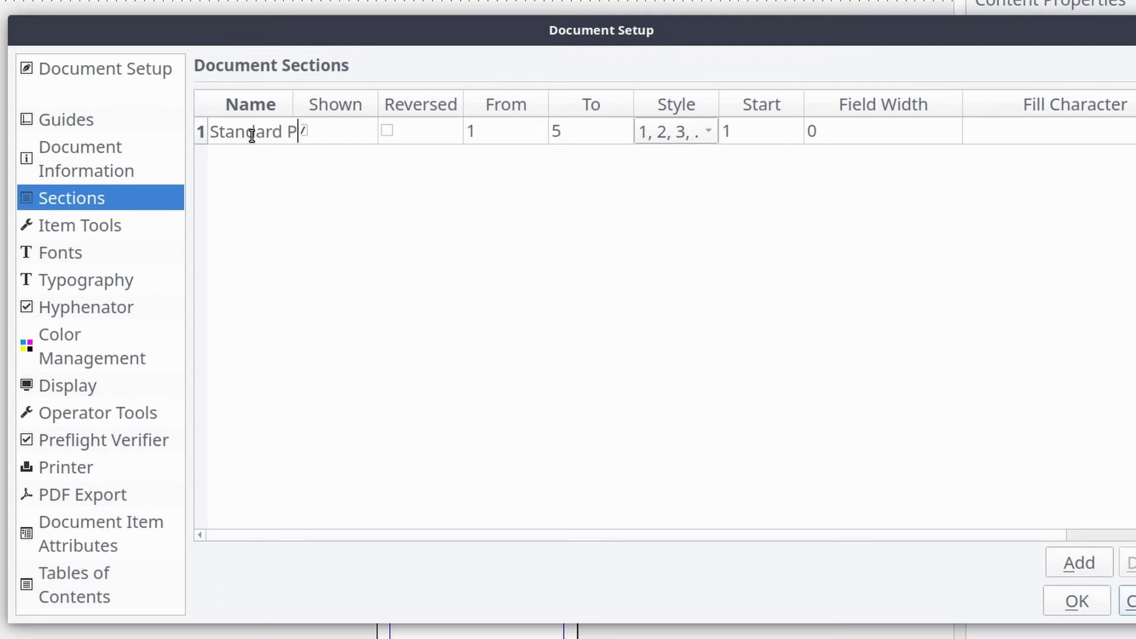
type("age Numbers")
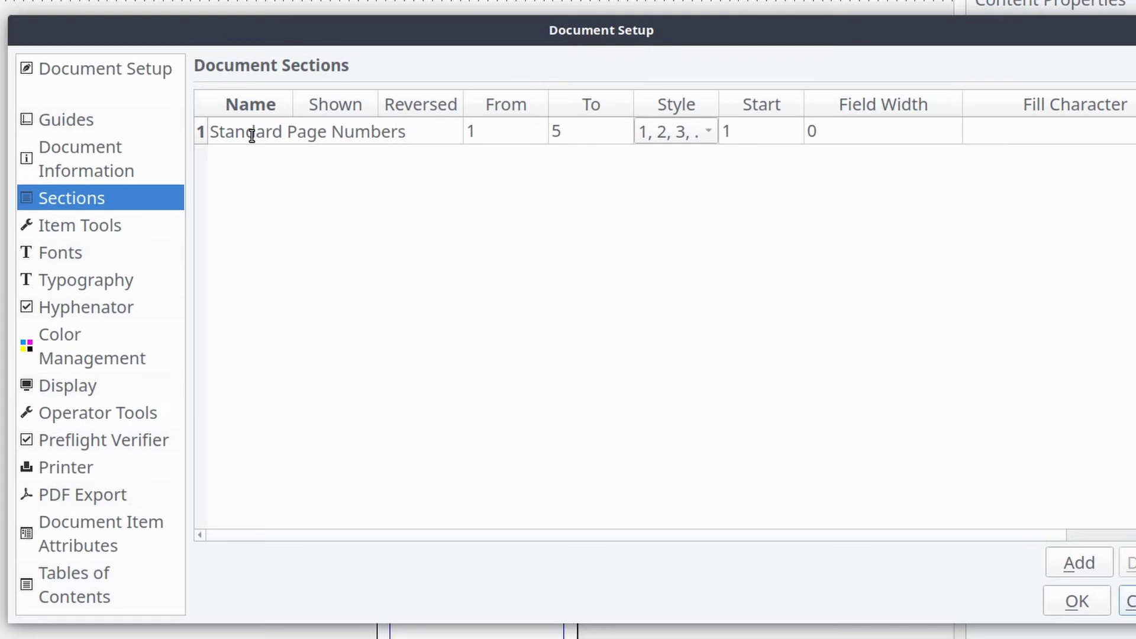
key("Tab")
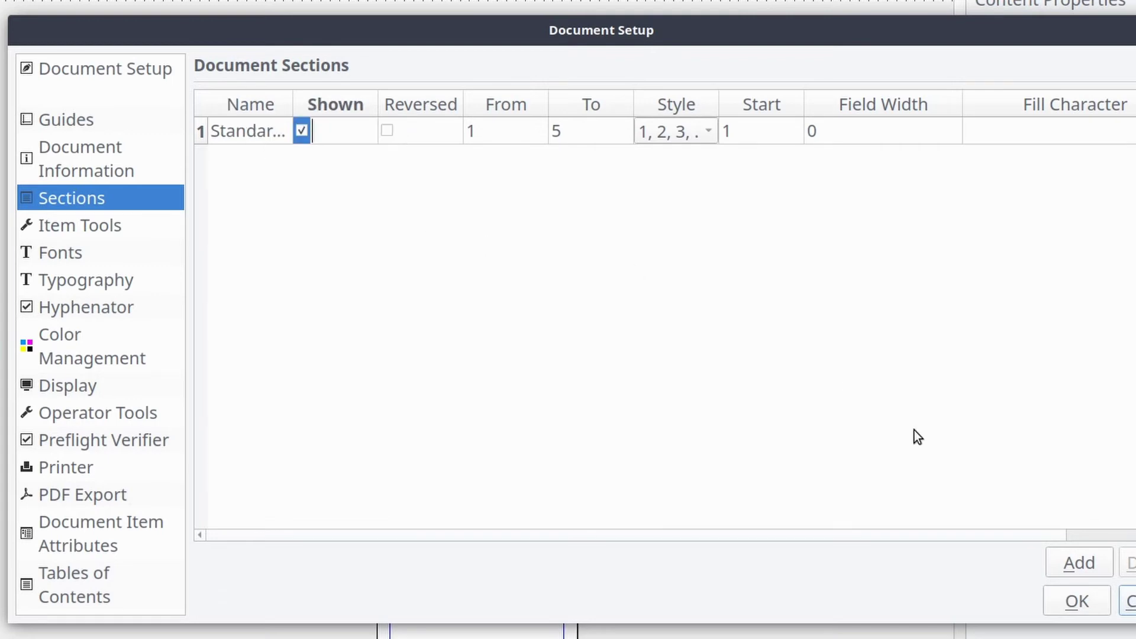
Add a second section named 'Appendix' using the 'i, ii, iii, ...' numbering style
left_click(1056, 569)
left_click(238, 150)
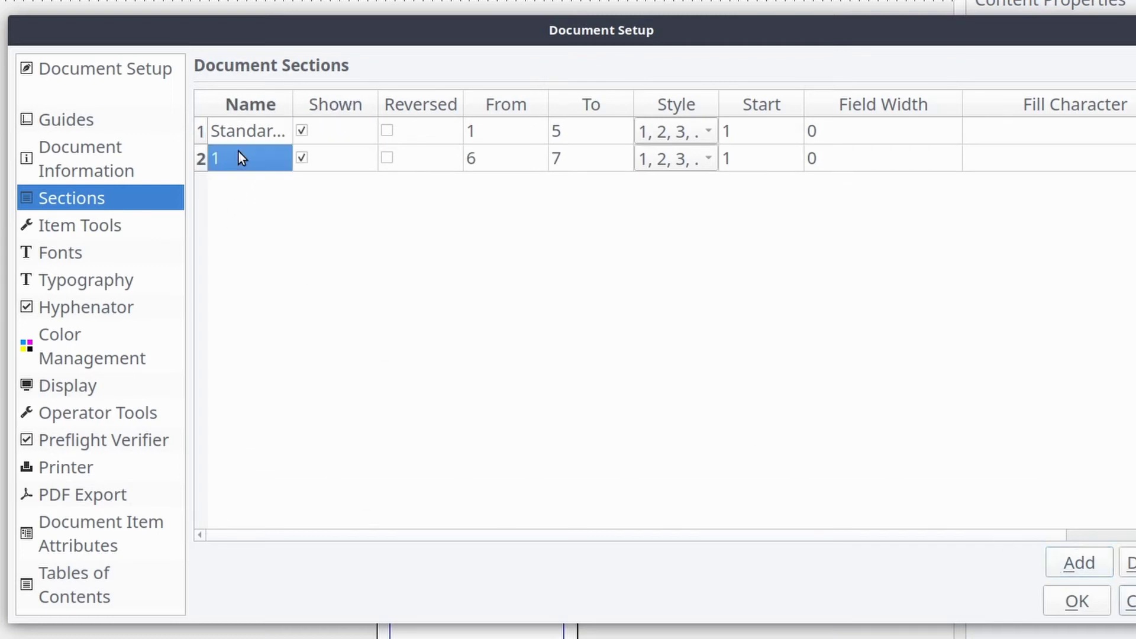
left_click(239, 151)
type("Ap")
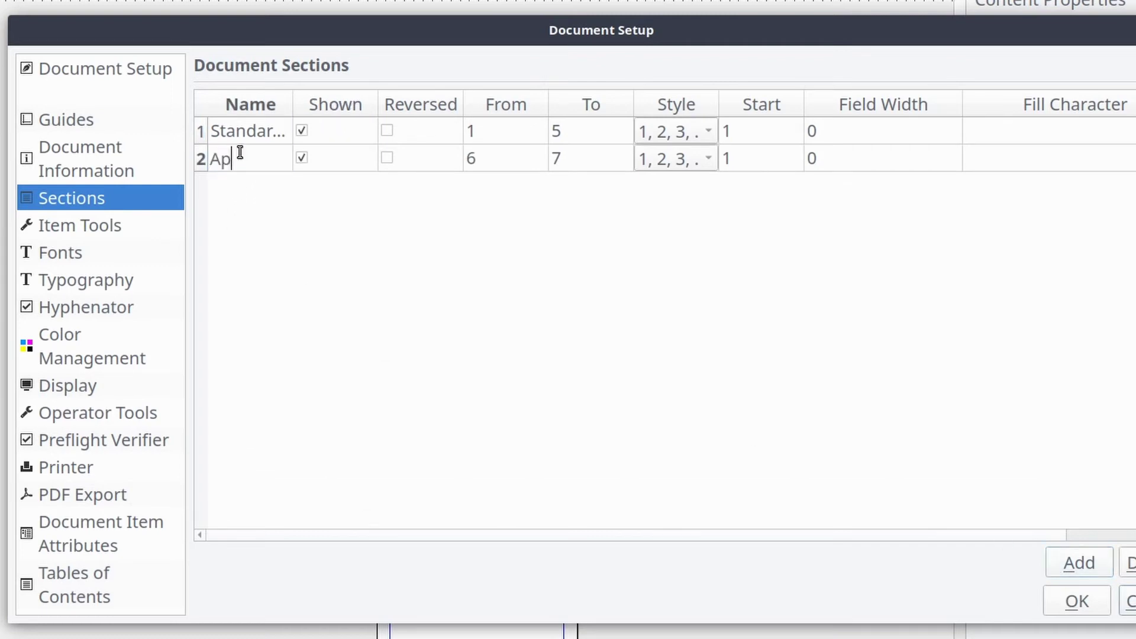
type("pendix")
left_click(343, 162)
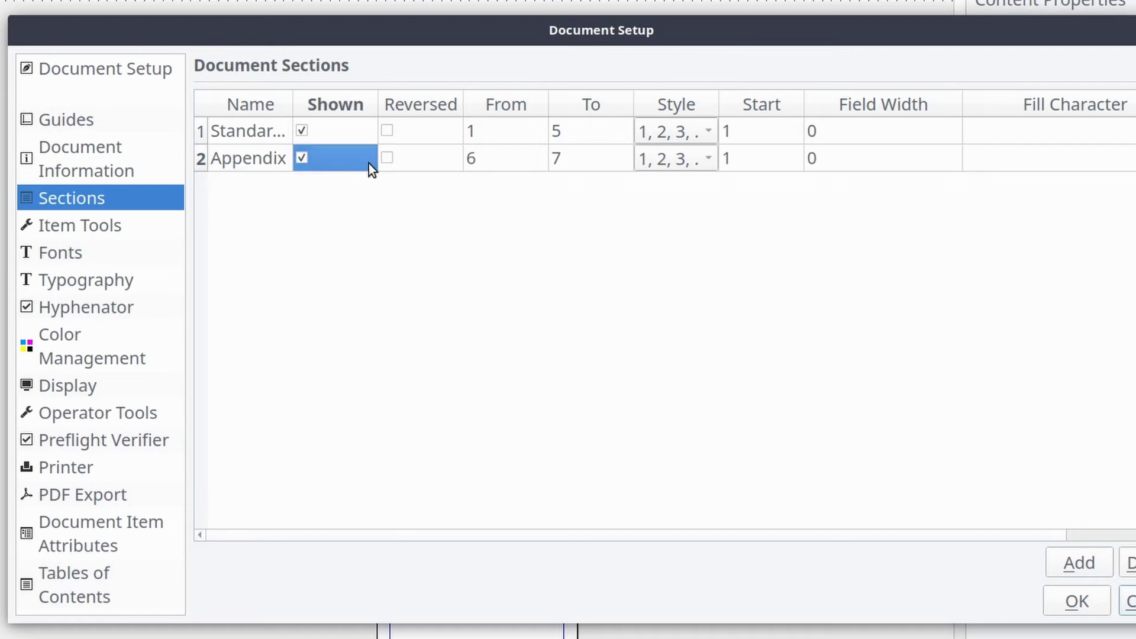
left_click(699, 158)
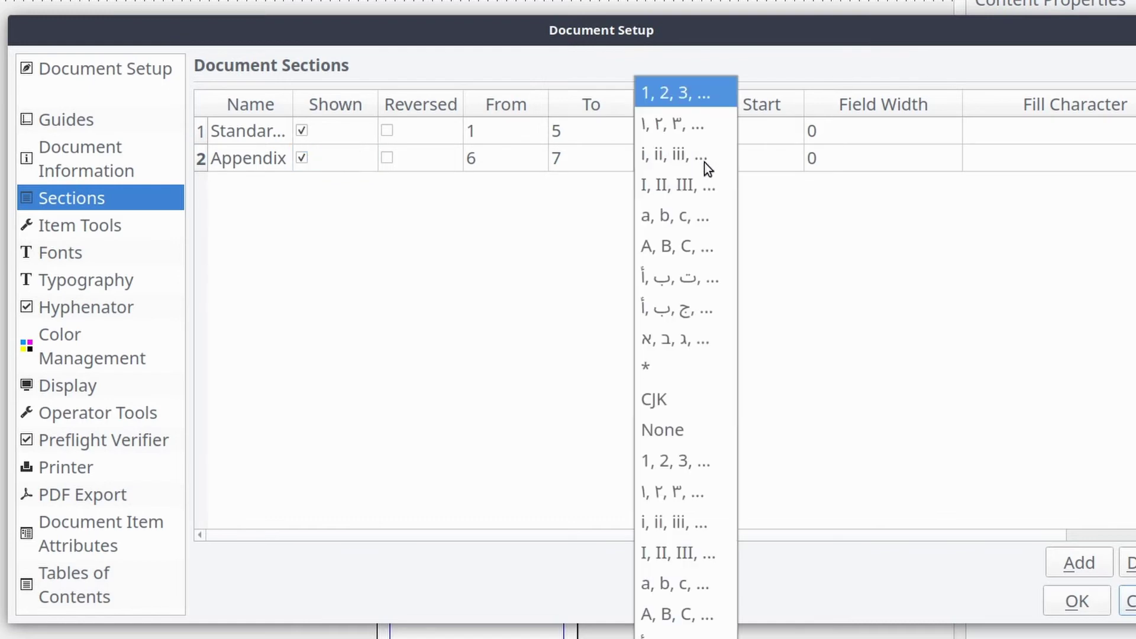
left_click(683, 155)
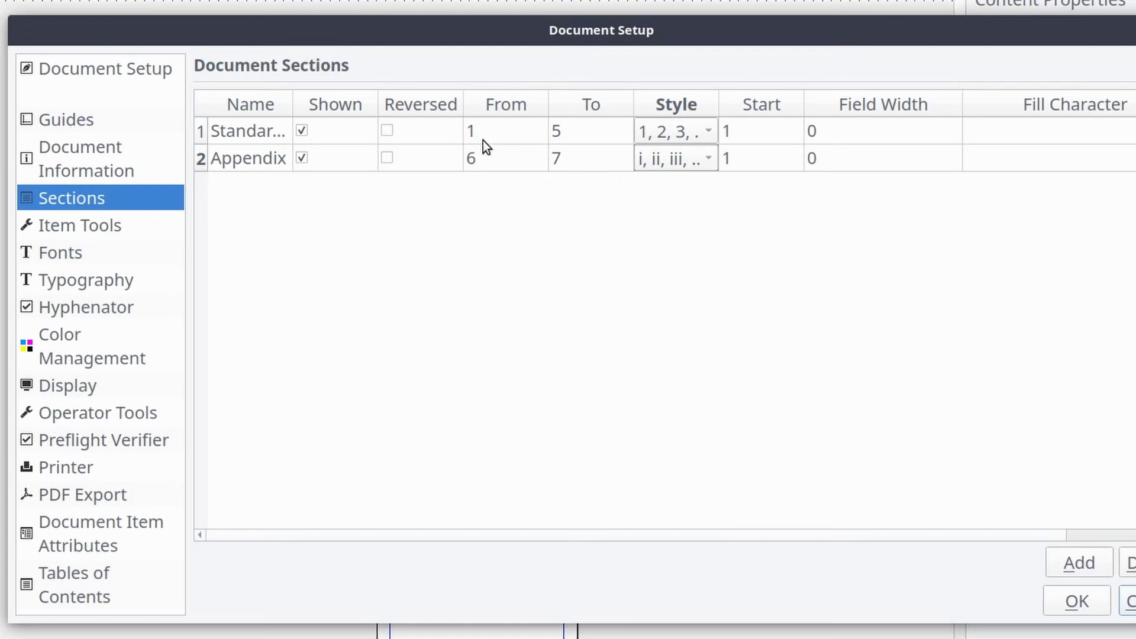
Set the Appendix section's range to From 1, To 5
left_click(499, 128)
left_click(582, 134)
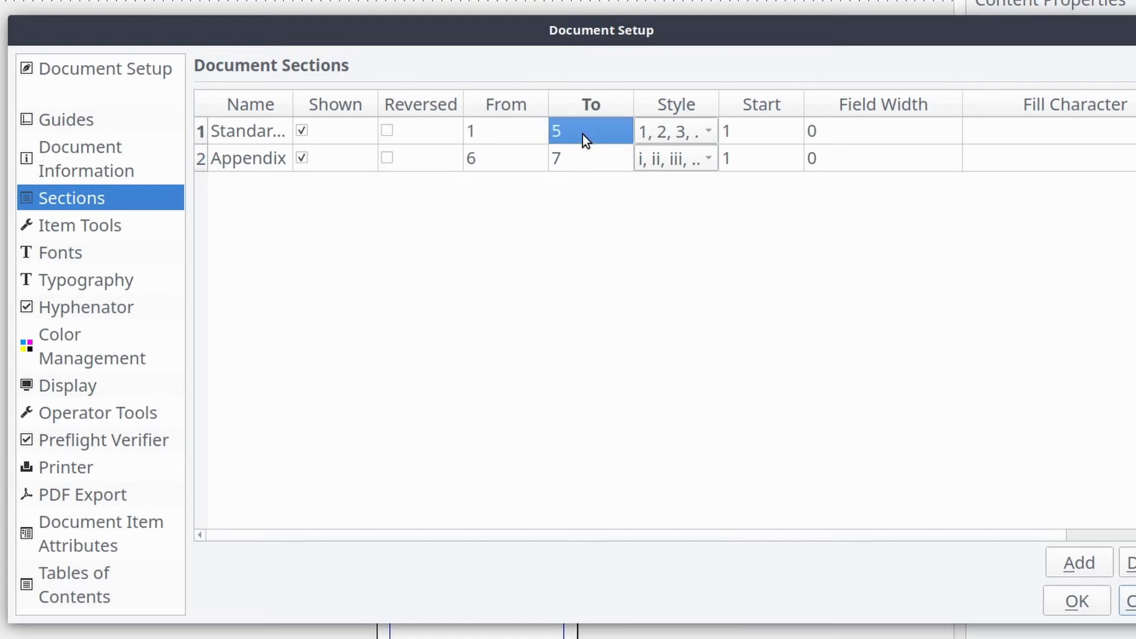
left_click(538, 158)
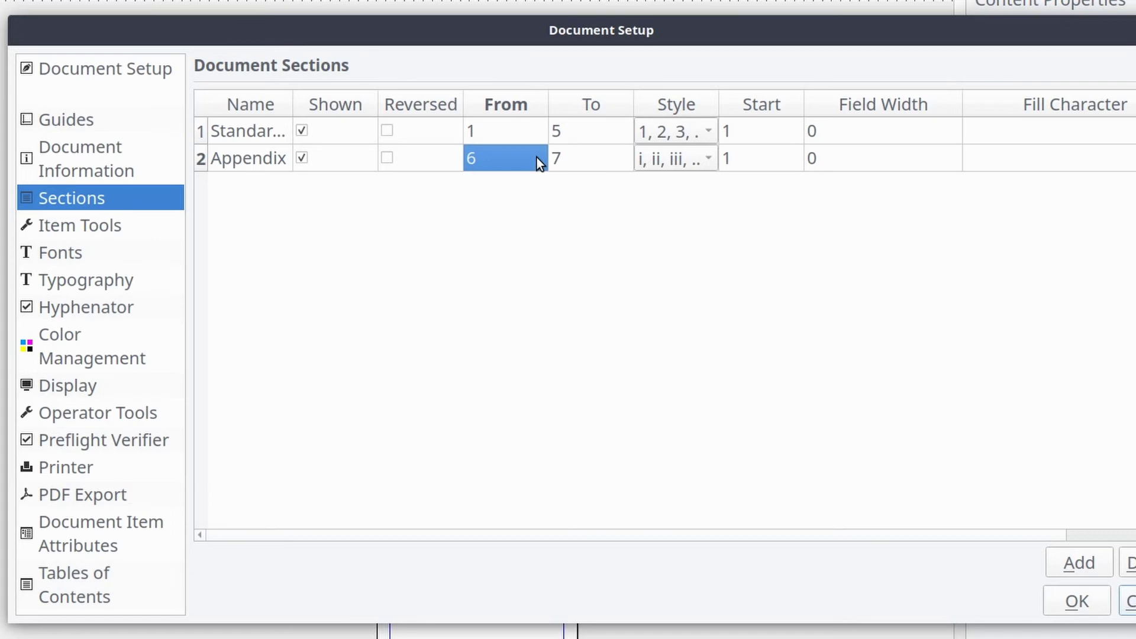
type("1")
key("Tab")
type("5")
key("Tab")
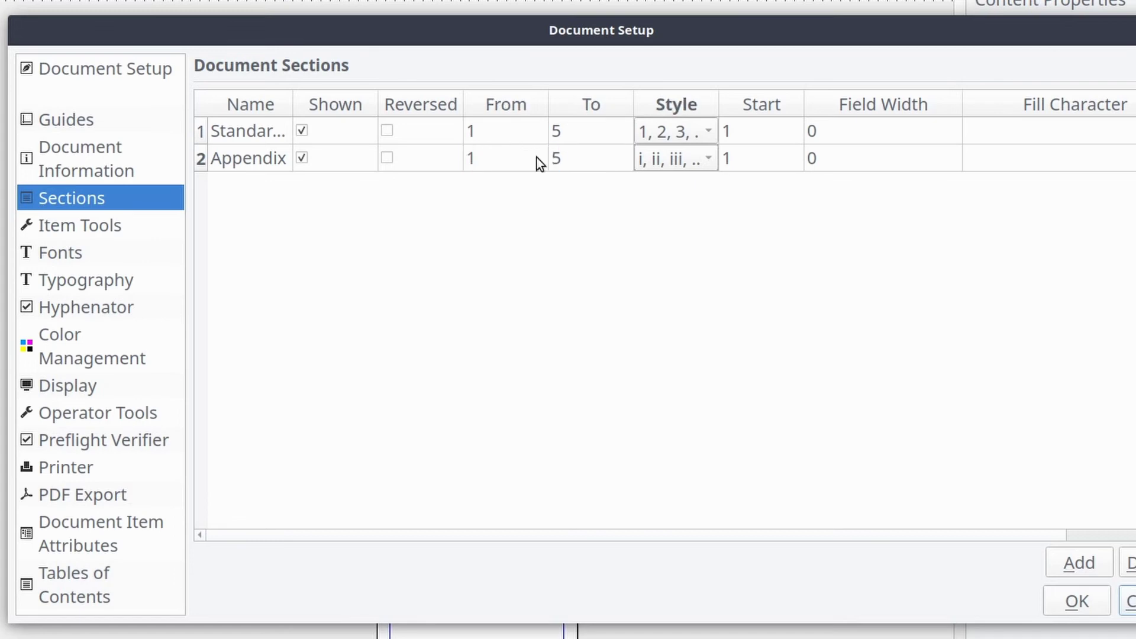
Set the Standard Page Numbers section to start on page 2
left_click(533, 133)
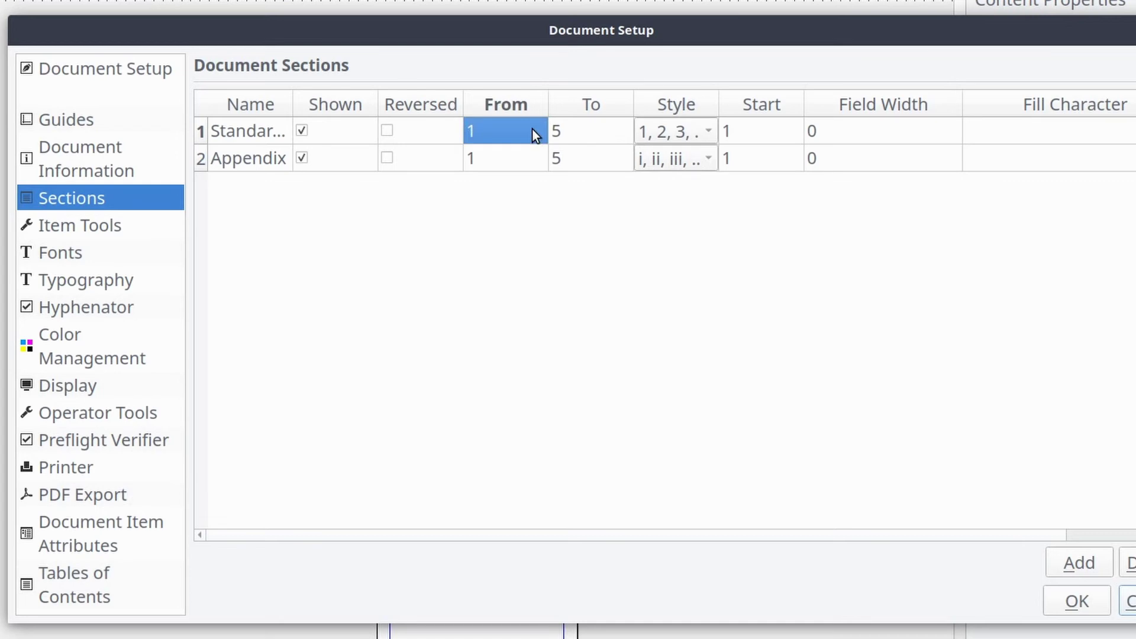
type("2")
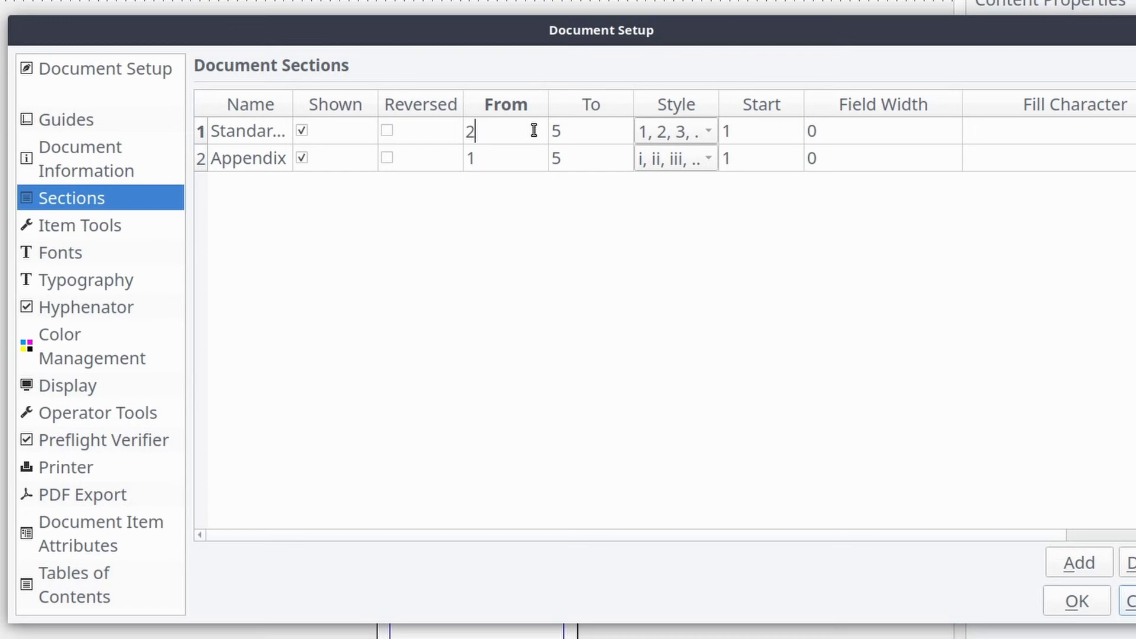
key("Tab")
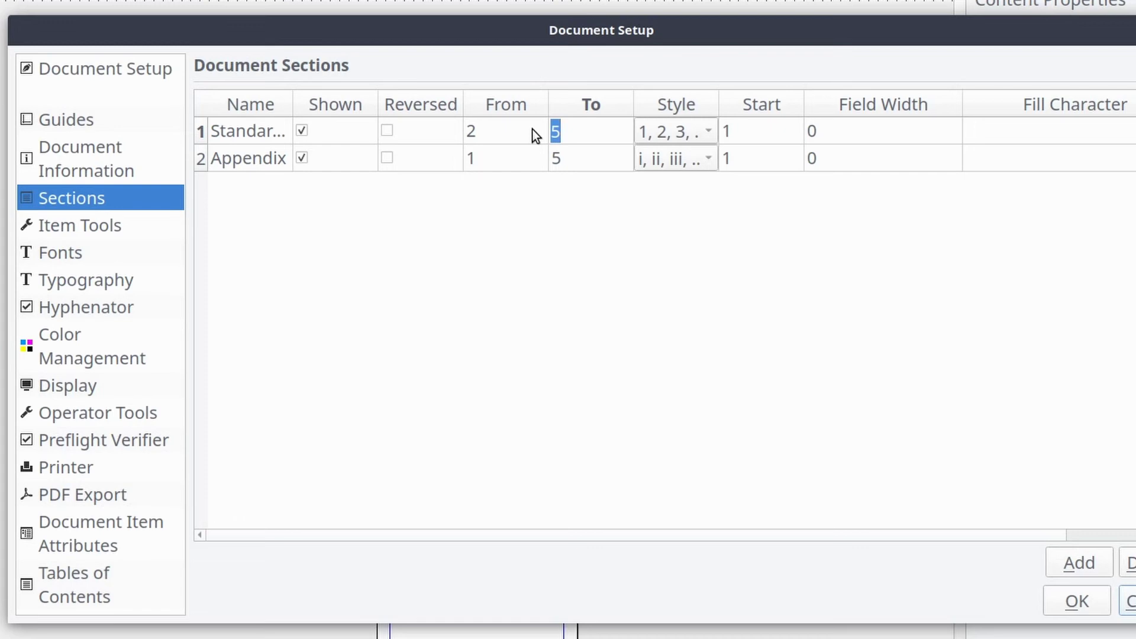
left_click(708, 137)
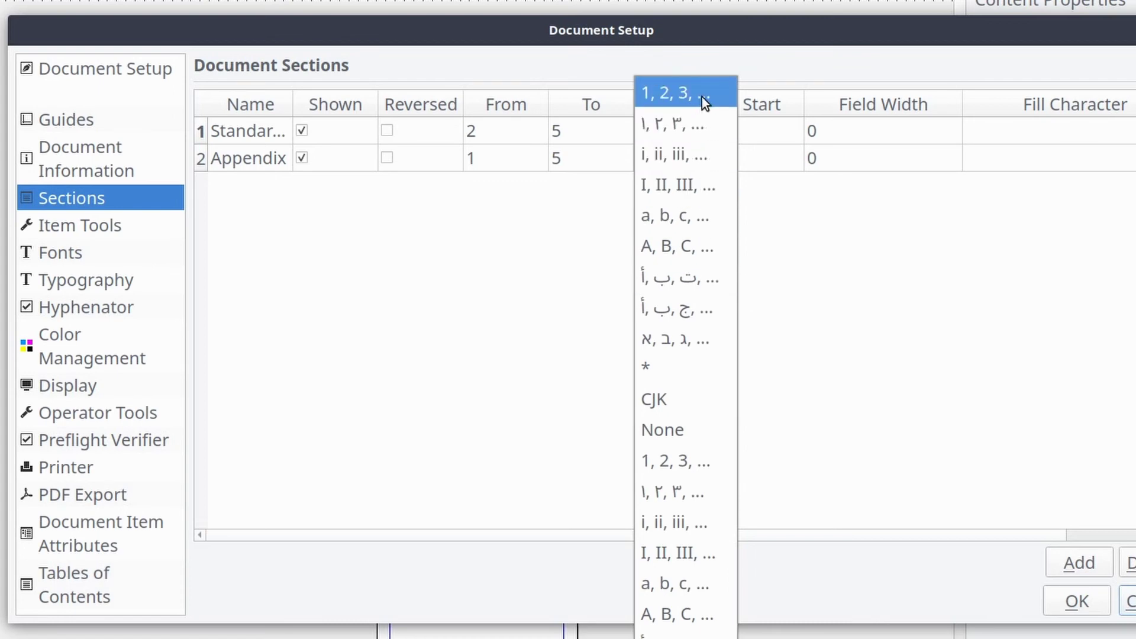
Set the Standard Page Numbers section's Start number to 100
left_click(792, 237)
left_click(740, 136)
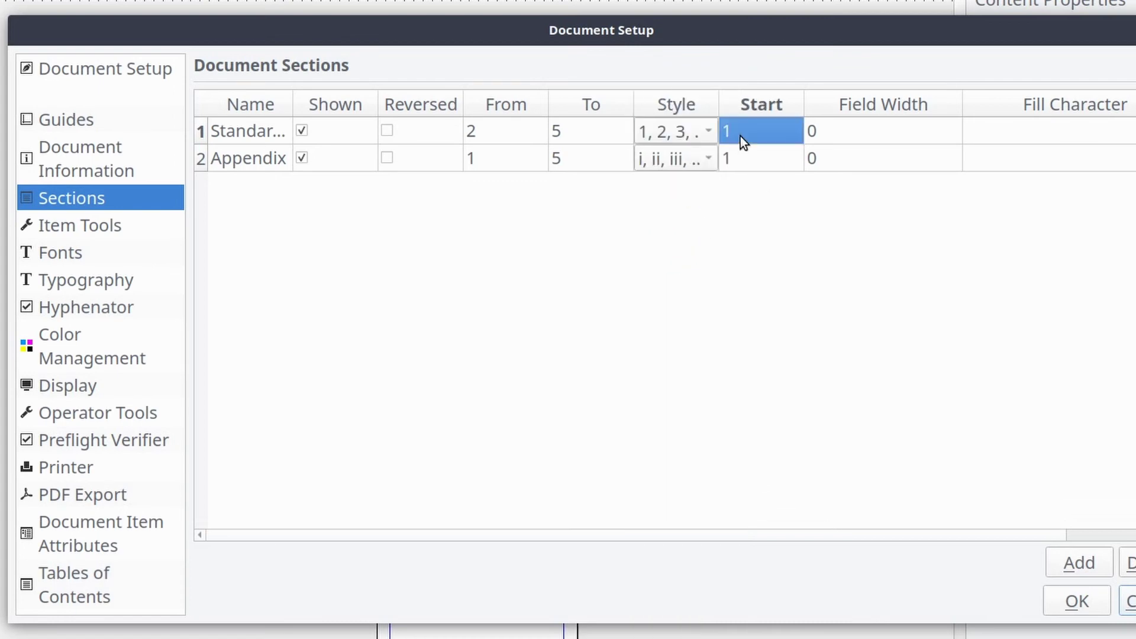
left_click(740, 136)
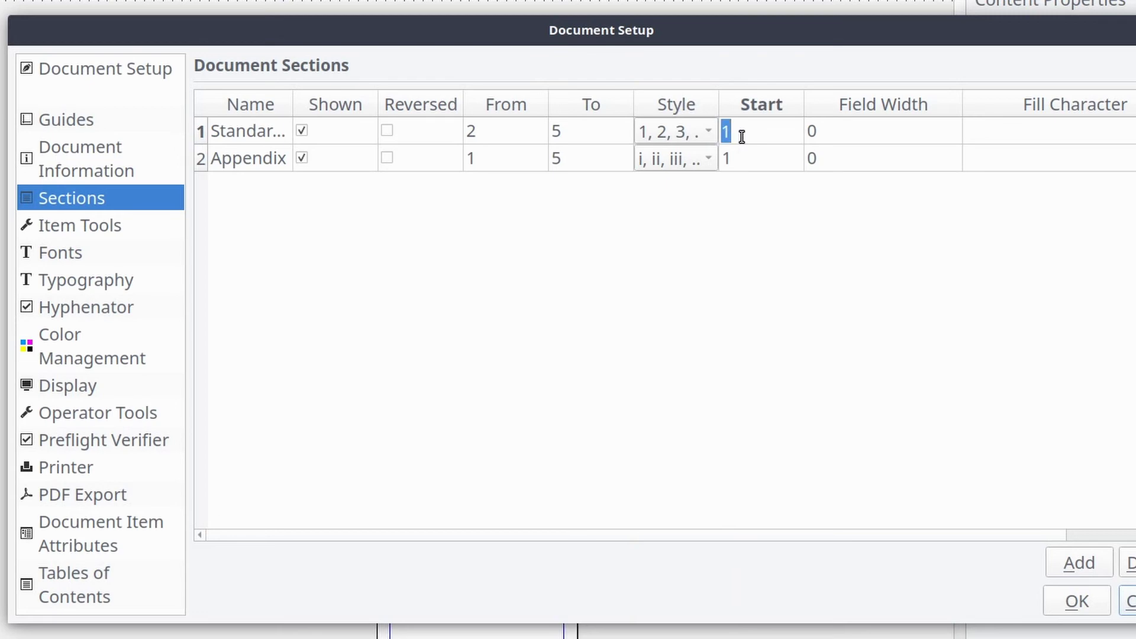
type("100")
left_click(488, 140)
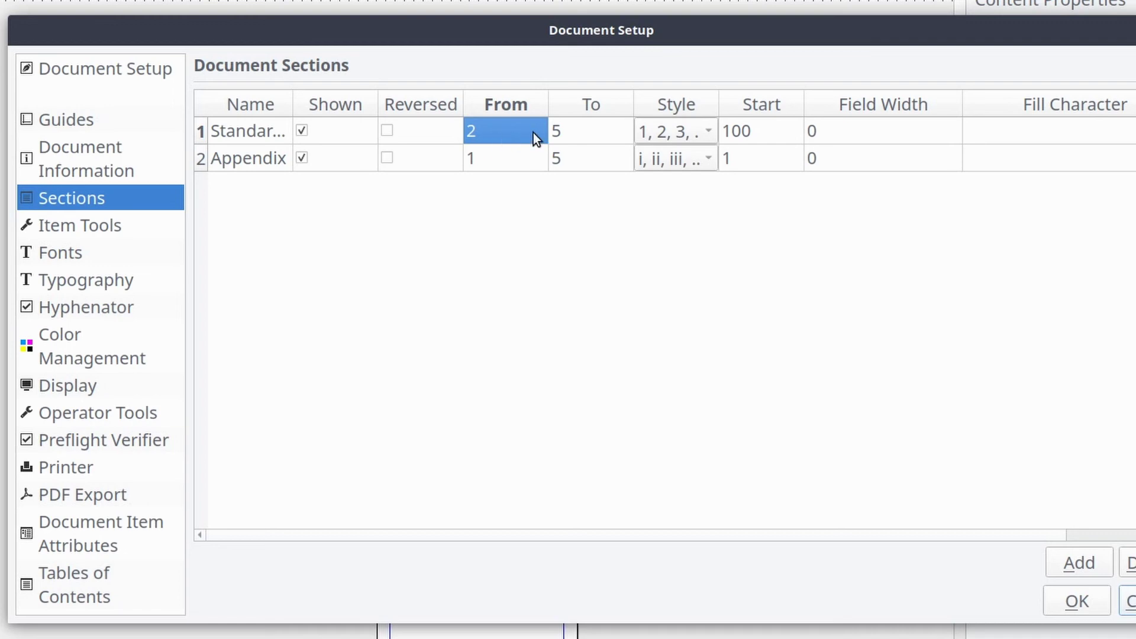
Change the Standard Page Numbers section's To page from 5 to 4
left_click(563, 136)
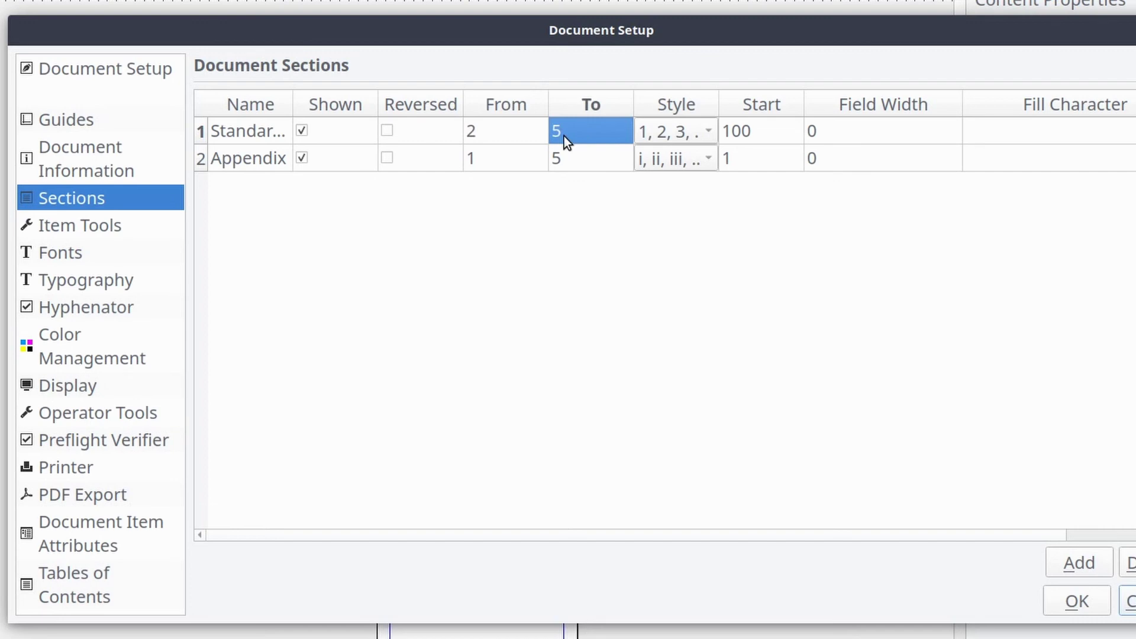
left_click(564, 136)
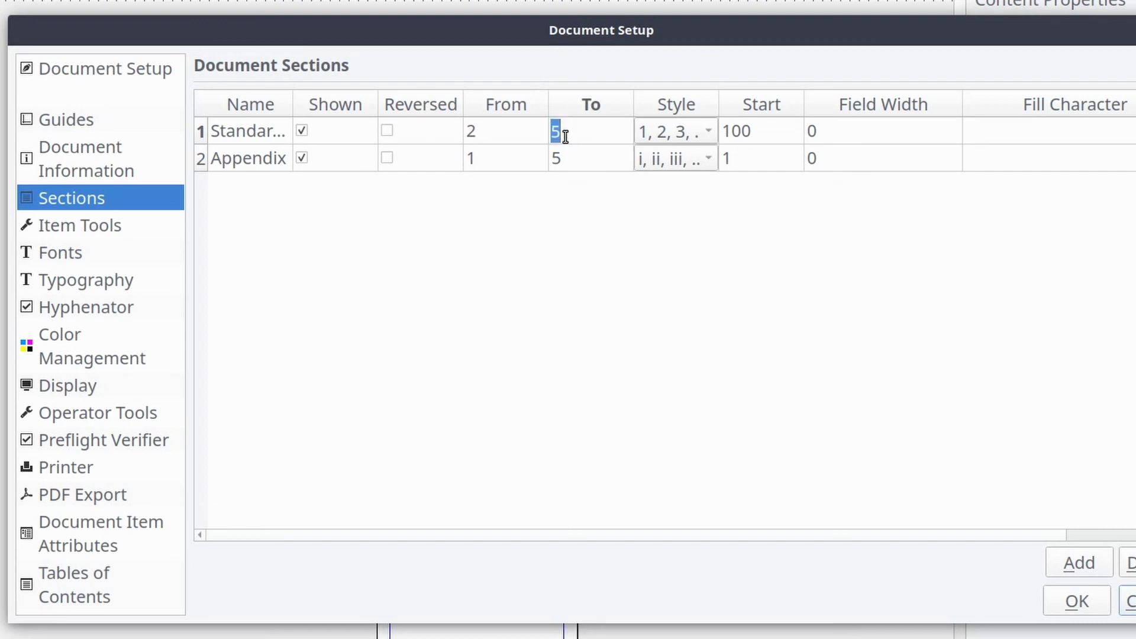
type("4")
key("Tab")
Reset the Standard Page Numbers section's Start number to 1
double_click(747, 134)
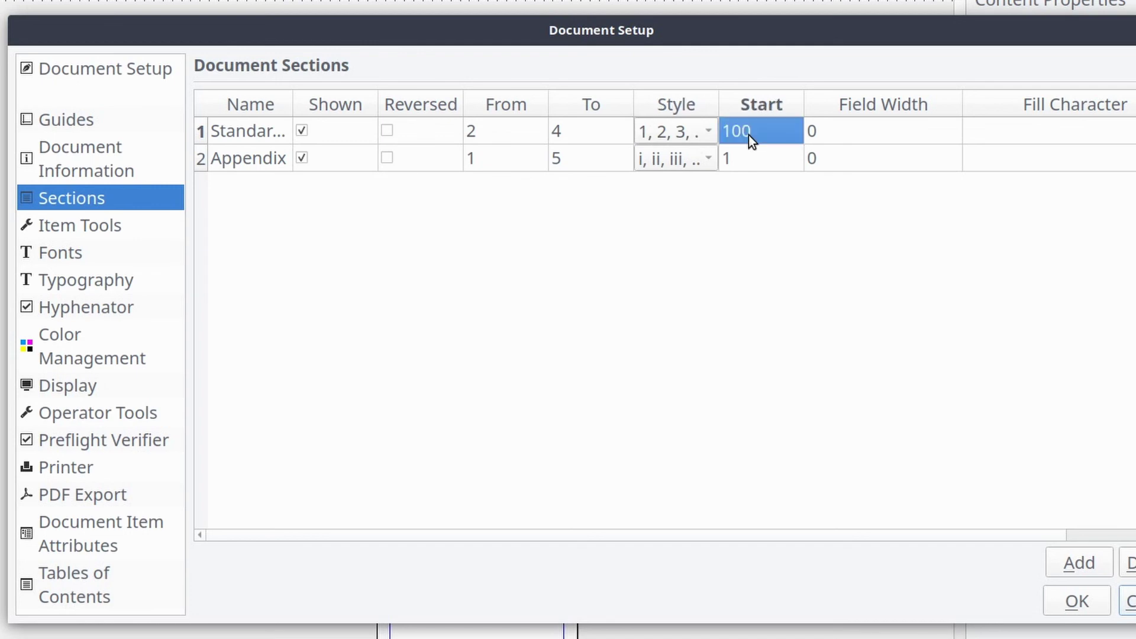
type("1")
key("Tab")
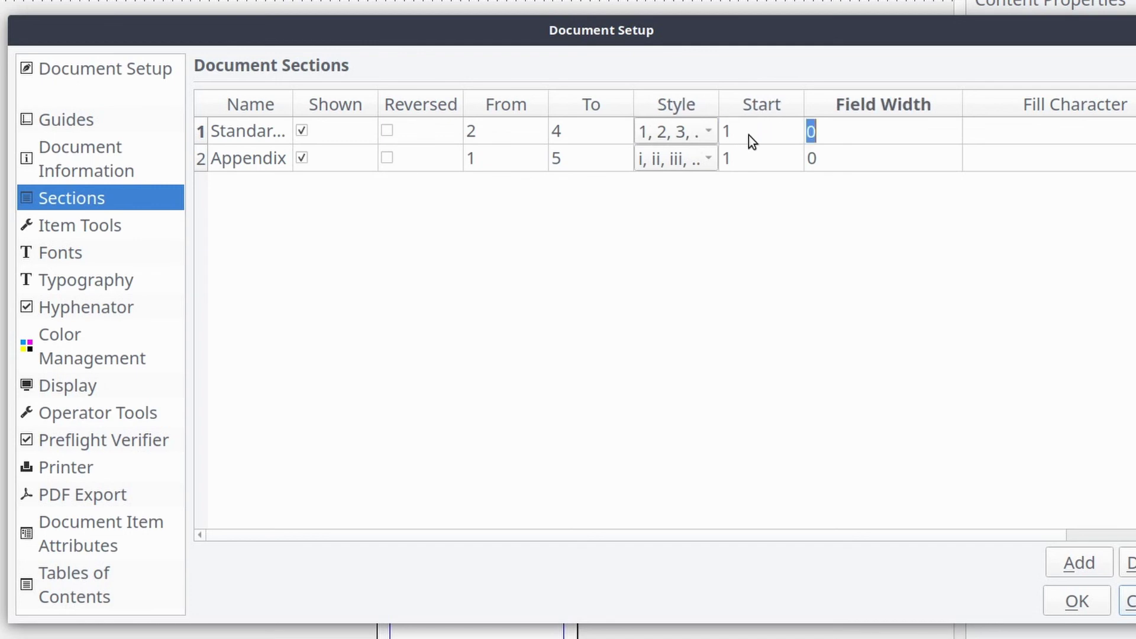
left_click(846, 157)
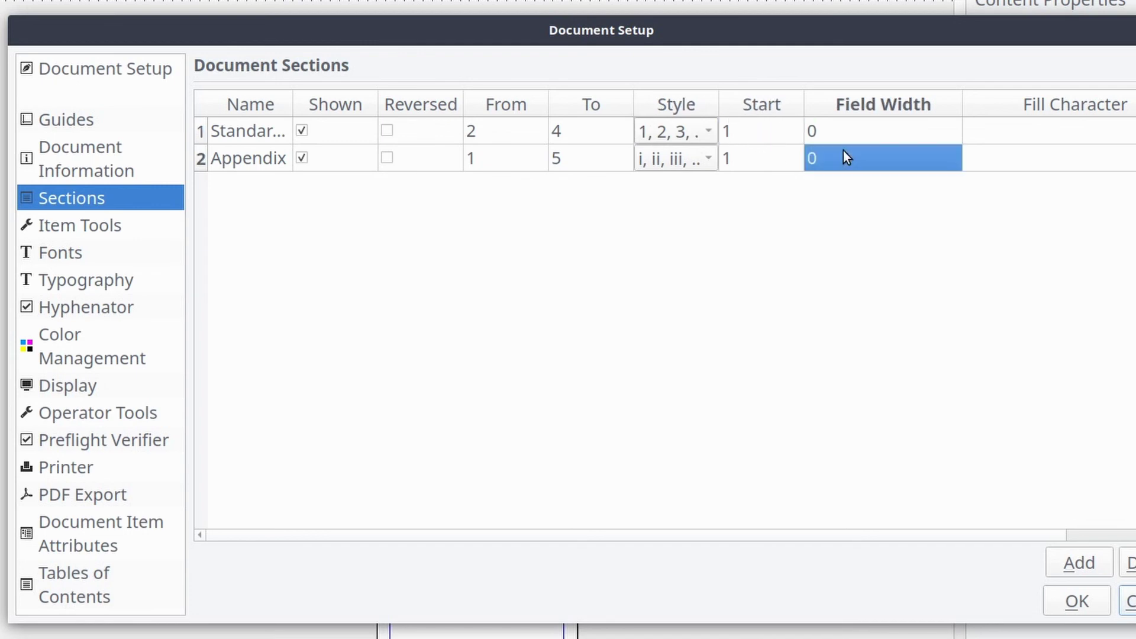
Confirm Document Setup and fit all five pages to check pages 2–4 show 1, 2, 3
left_click(1088, 604)
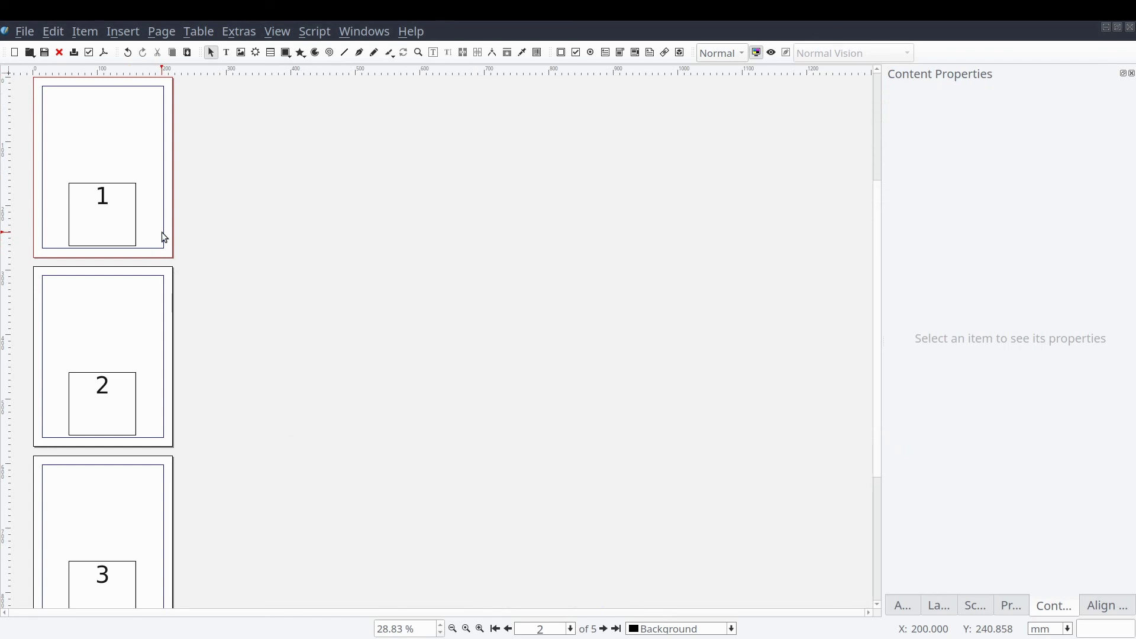
key("ctrl+0")
scroll(403, 309, "down", 8)
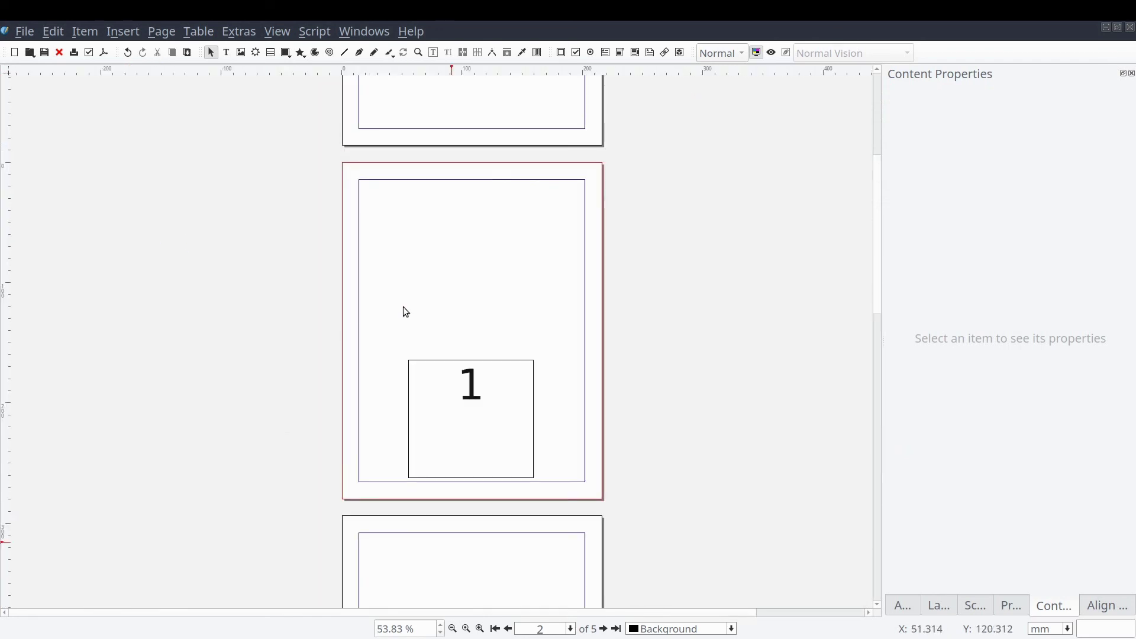
scroll(407, 312, "up", 4)
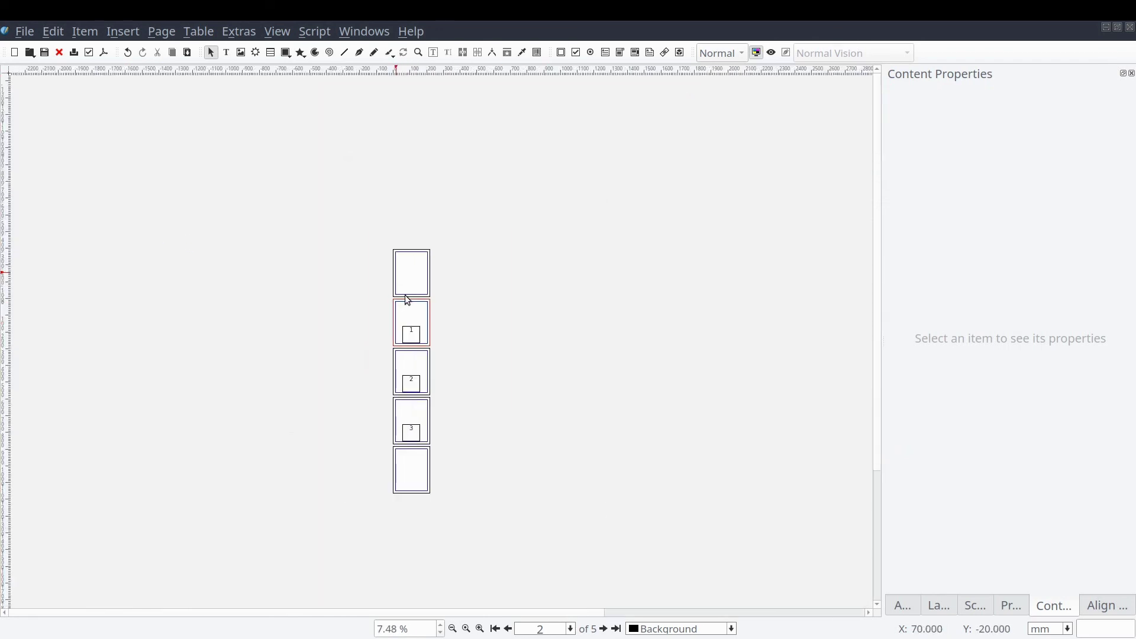